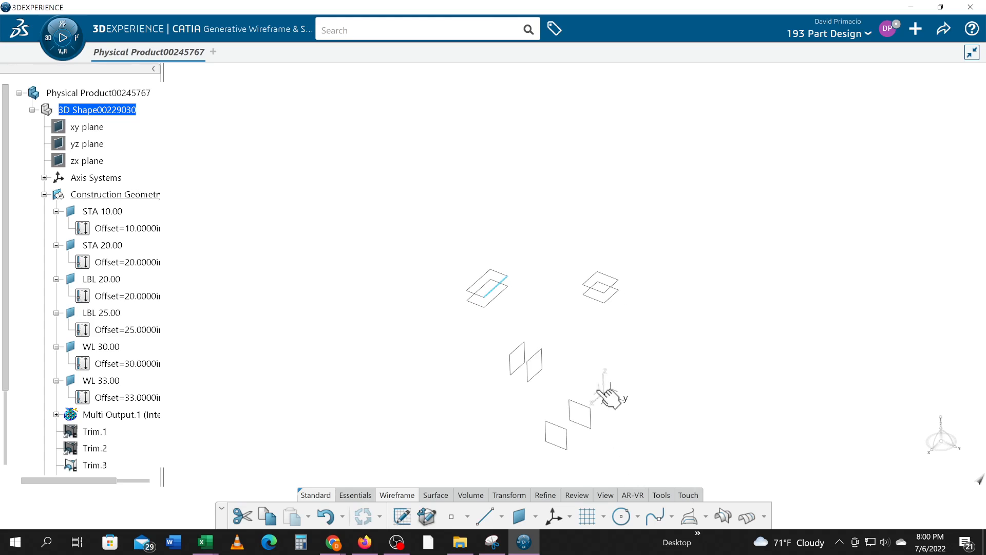
- Examine the STA, LBL and WL reference planes and the two rectangular wireframe profiles
click(538, 378)
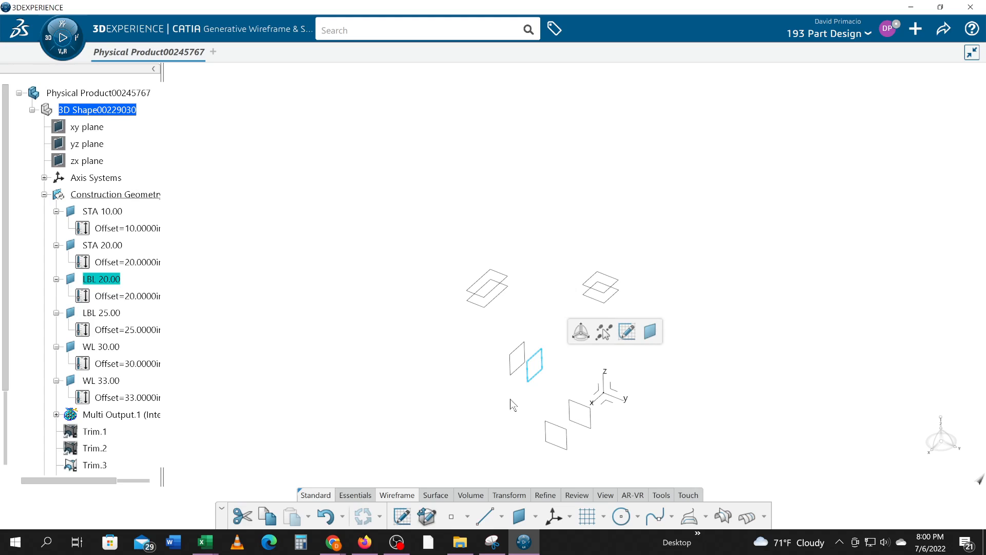
middle_drag(458, 409, 437, 334)
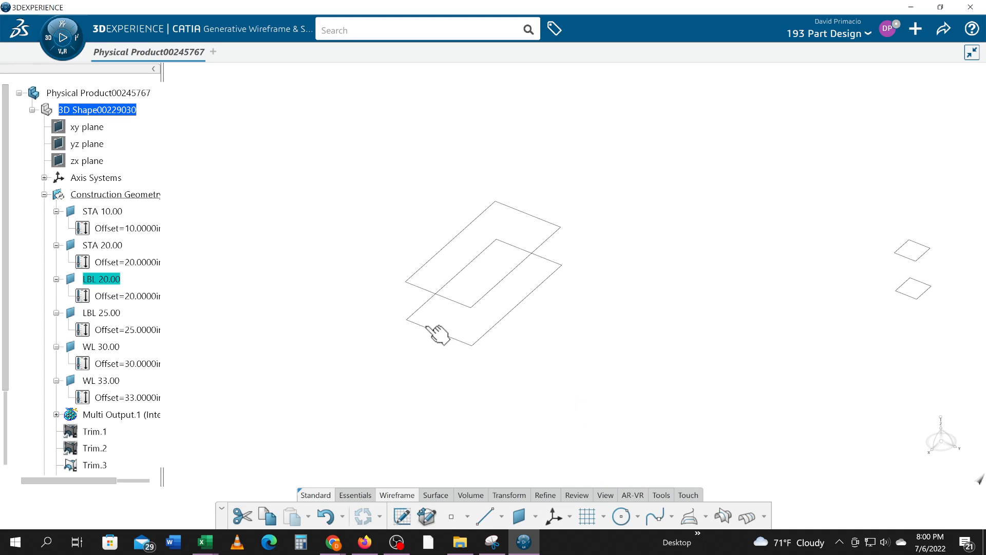
click(427, 328)
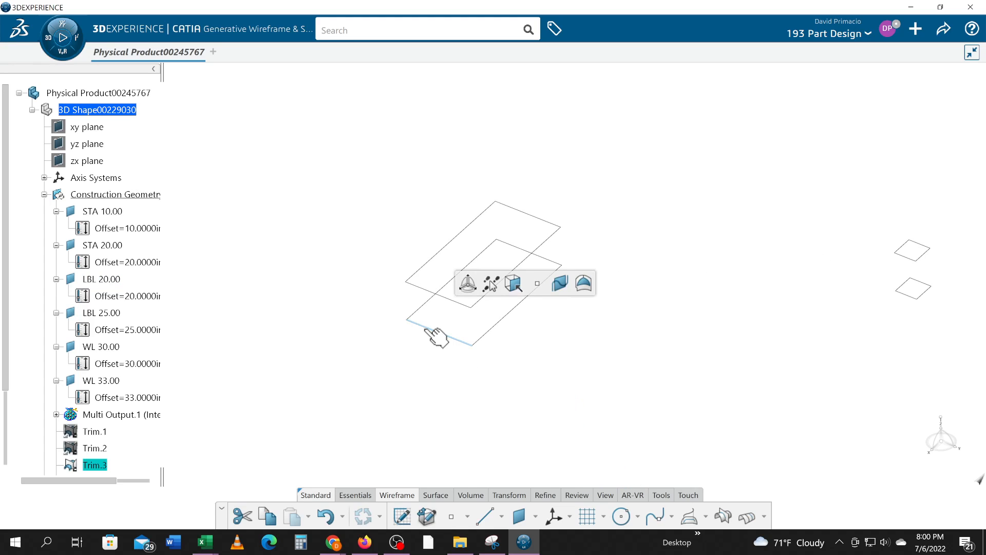
click(424, 288)
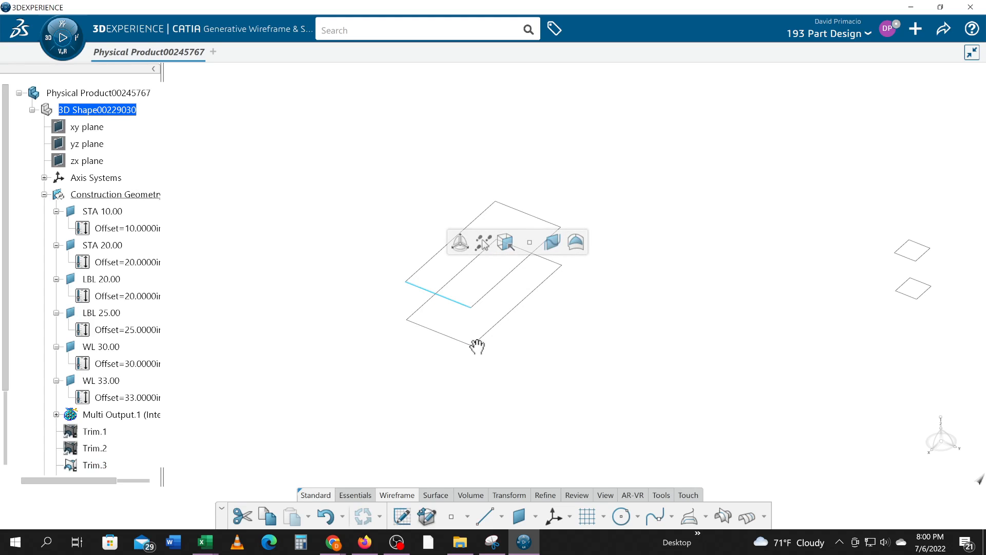
middle_drag(487, 373, 493, 403)
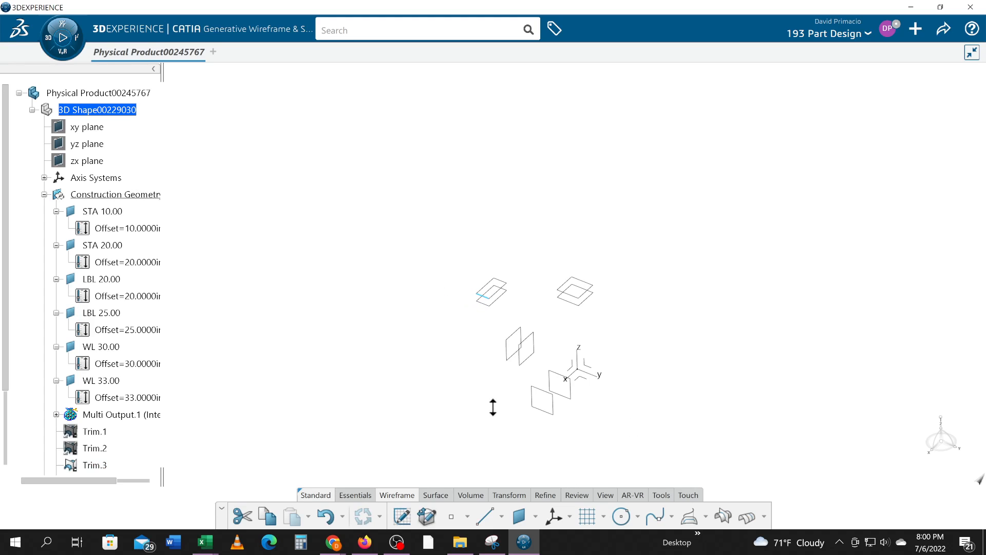
click(545, 408)
click(644, 457)
middle_drag(644, 456, 669, 272)
scroll(592, 340, down, 3)
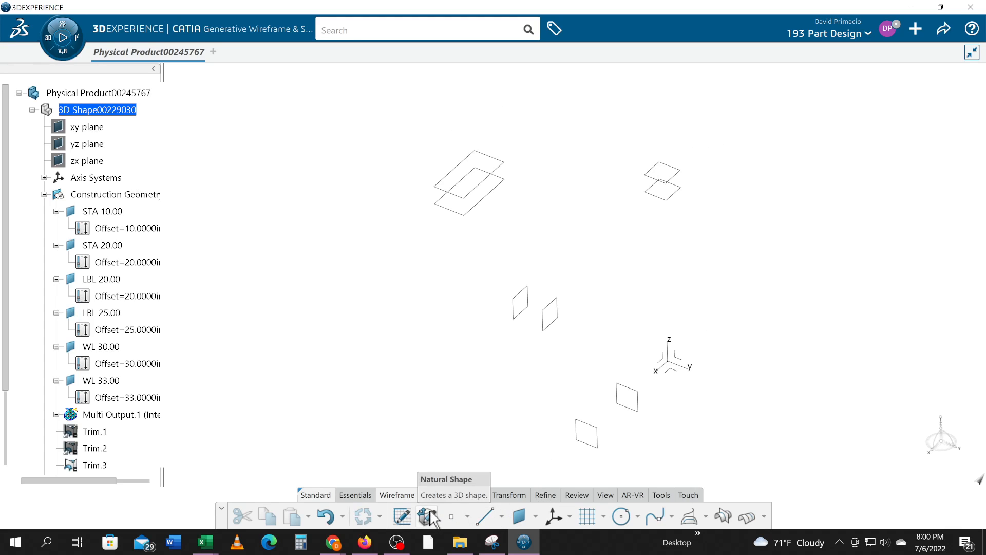
- Create an intersection line between the STA 20.00 and LBL 20.00 planes
click(723, 517)
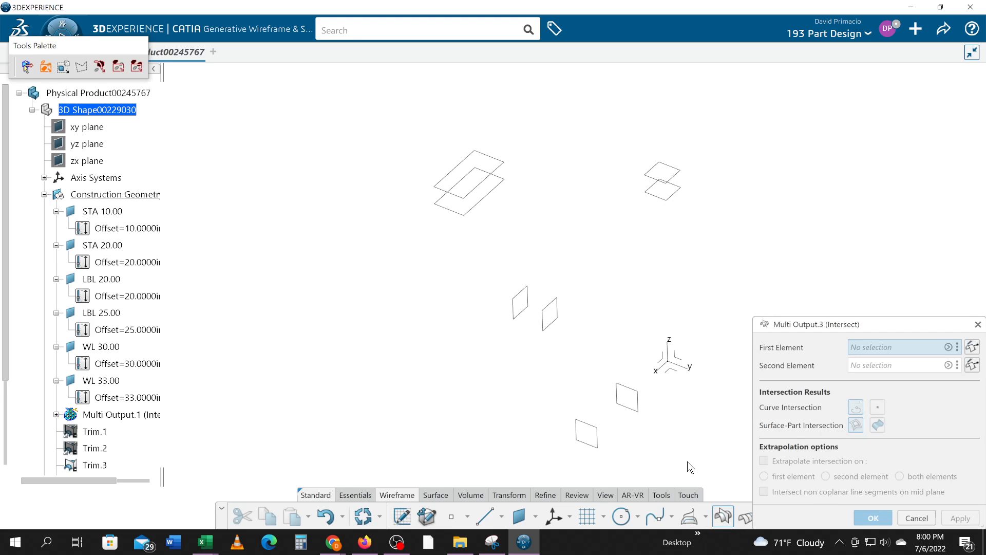
click(596, 429)
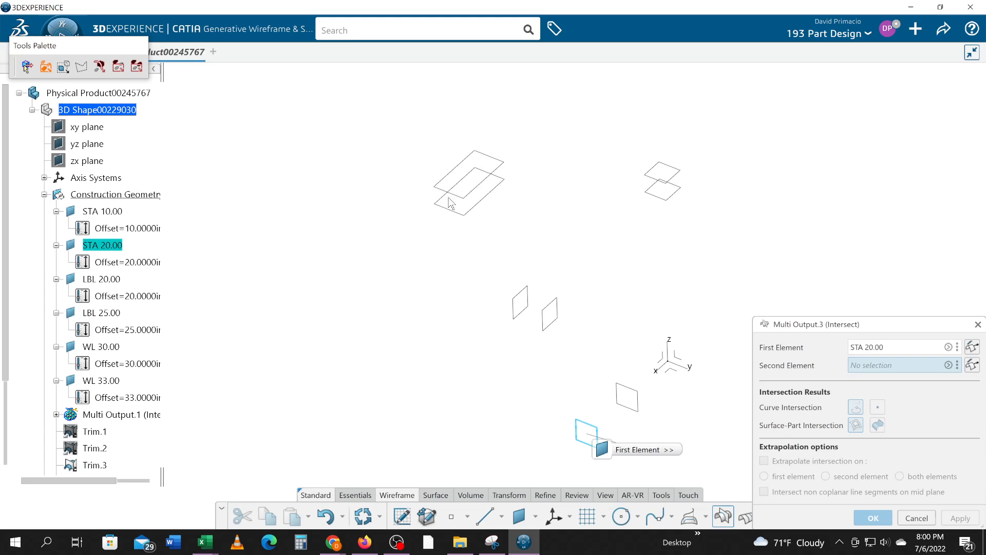
click(552, 322)
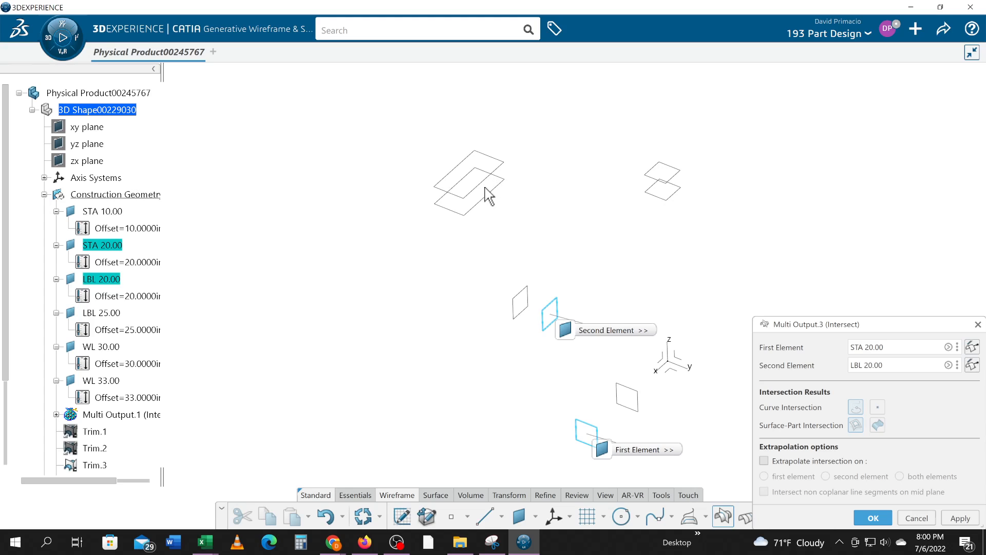
click(876, 518)
- Split the STA 20.00 / LBL 20.00 intersection line with the rectangles Trim.6 and Trim.3, keeping only the segment between them
middle_drag(495, 279, 536, 334)
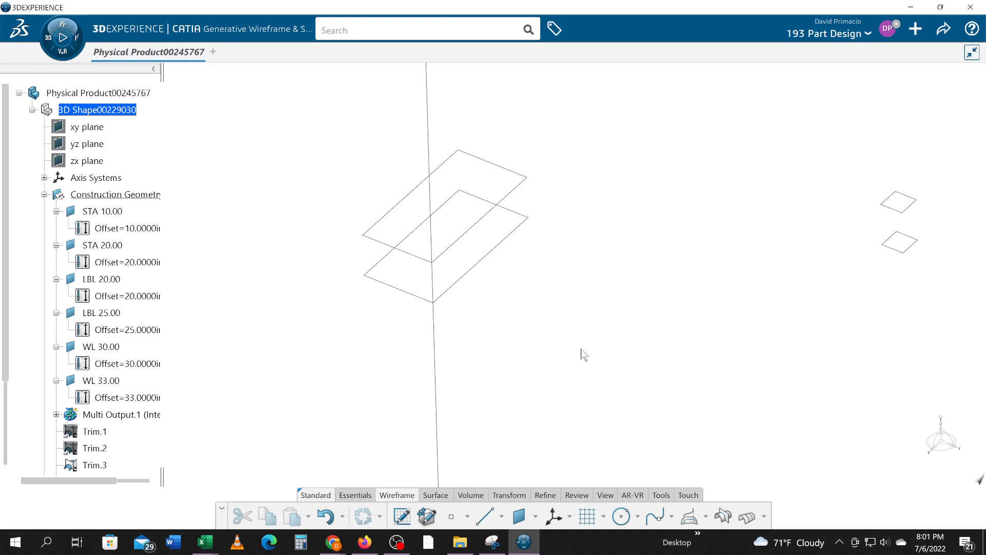
middle_drag(524, 425, 540, 387)
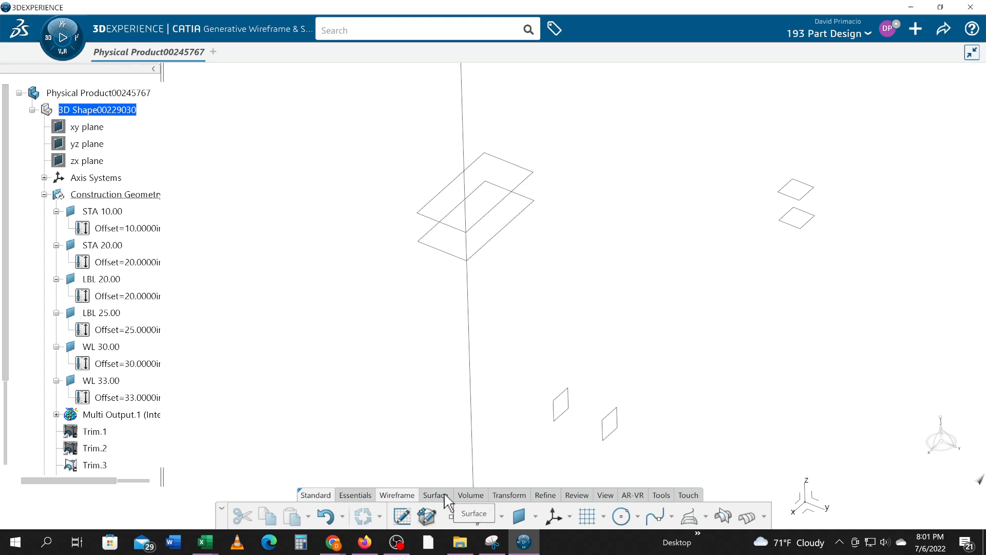
click(509, 495)
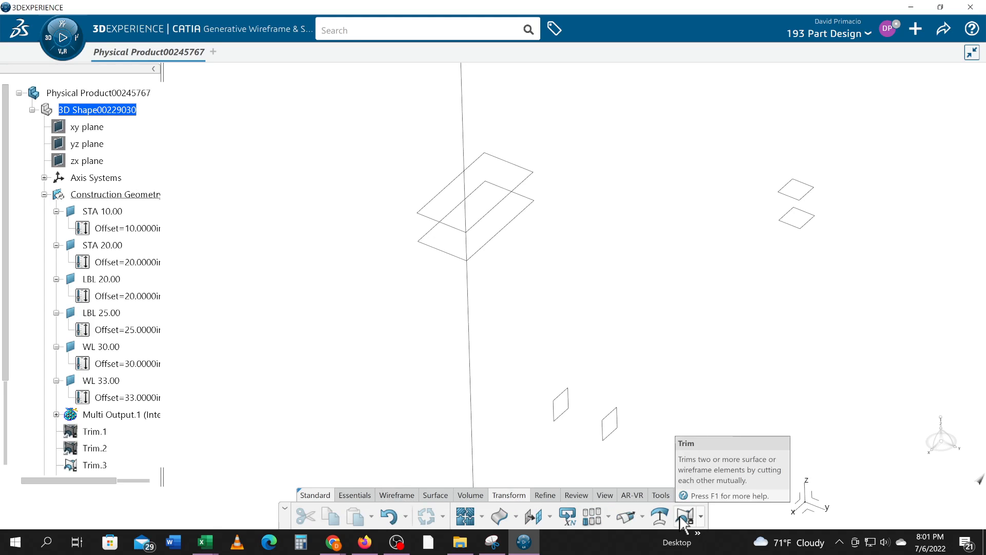
click(700, 517)
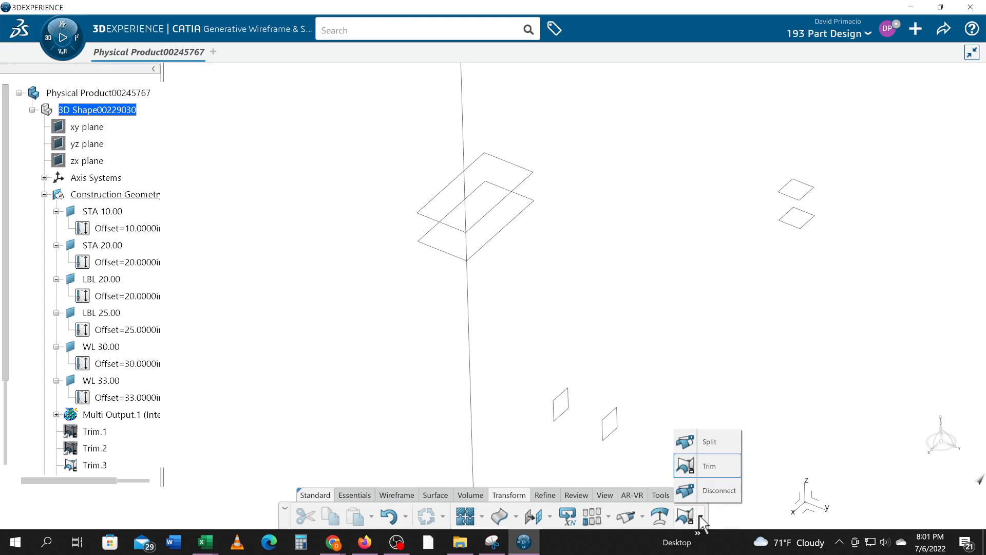
click(697, 443)
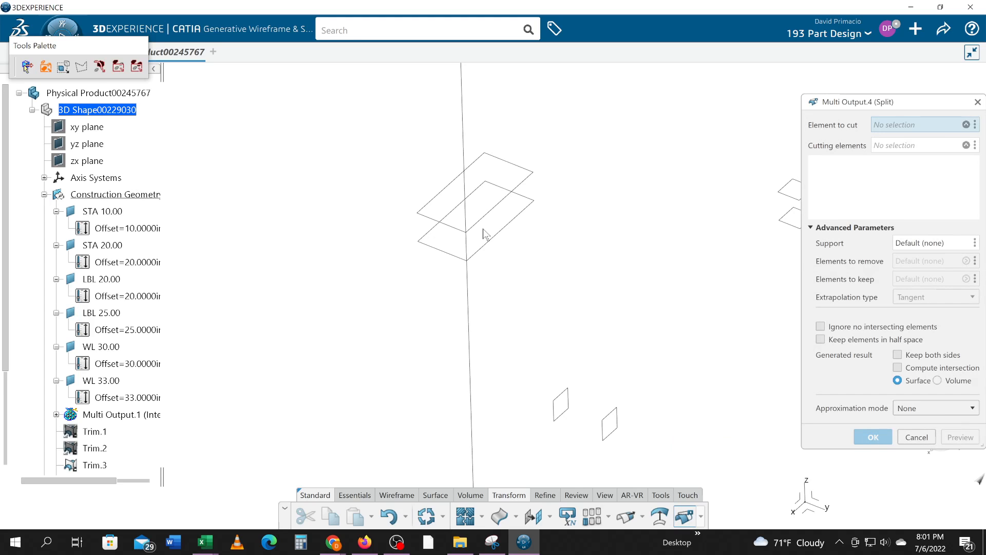
click(467, 249)
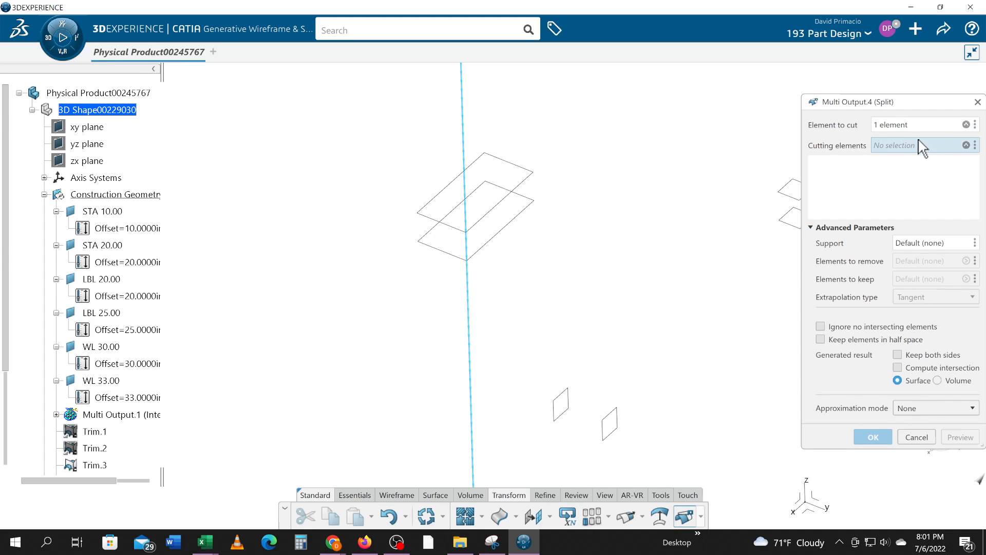
click(496, 208)
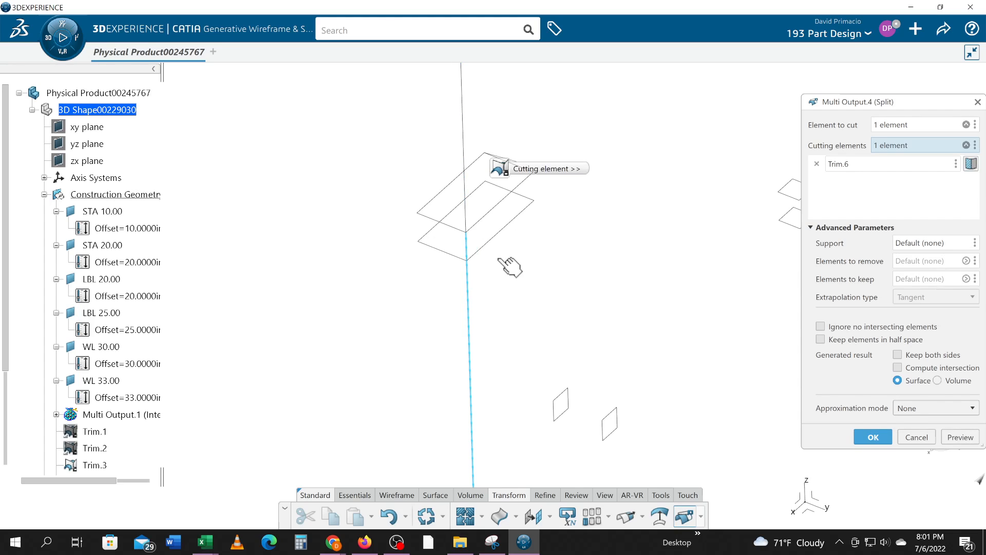
click(493, 246)
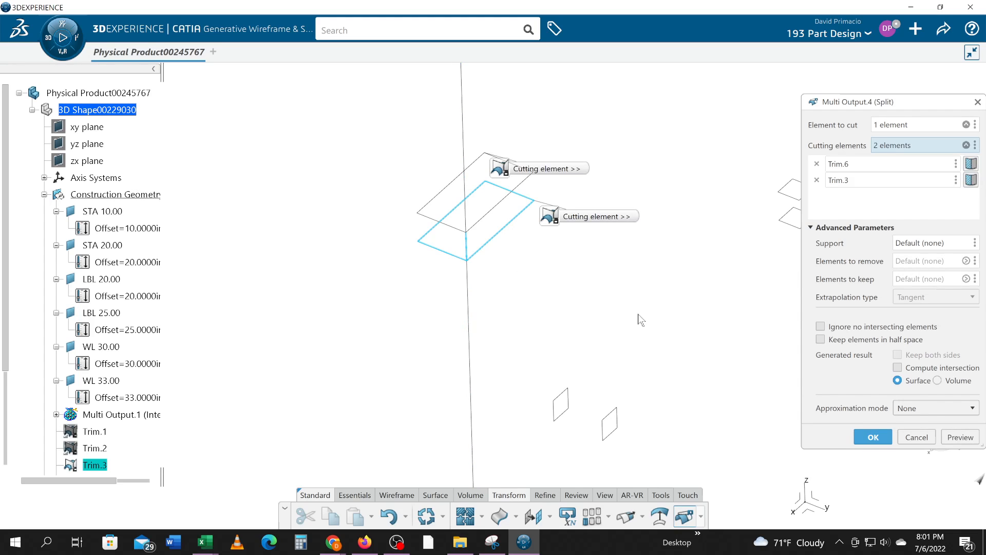
click(874, 438)
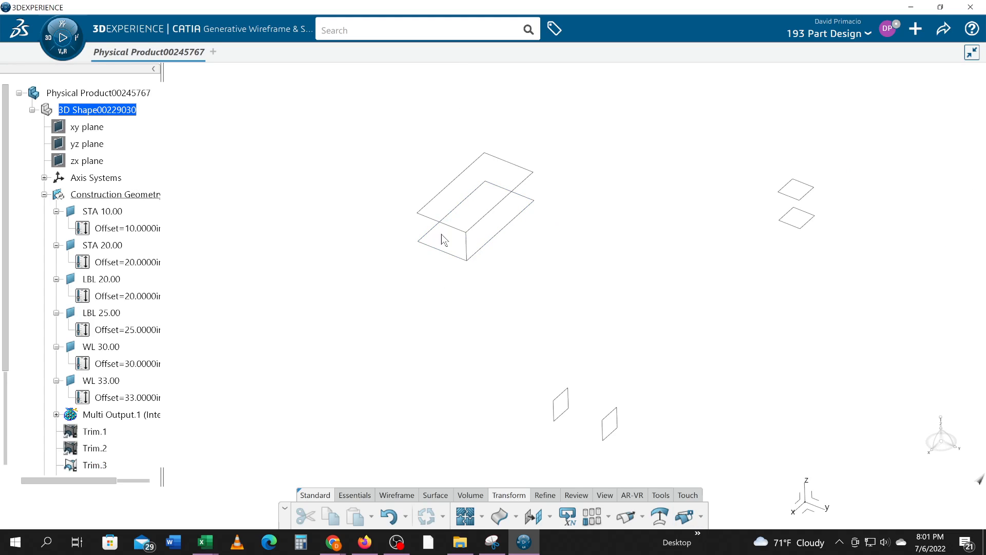
- Create an intersection line between the STA 20.00 and LBL 25.00 planes
middle_drag(492, 322, 554, 326)
middle_drag(626, 285, 595, 319)
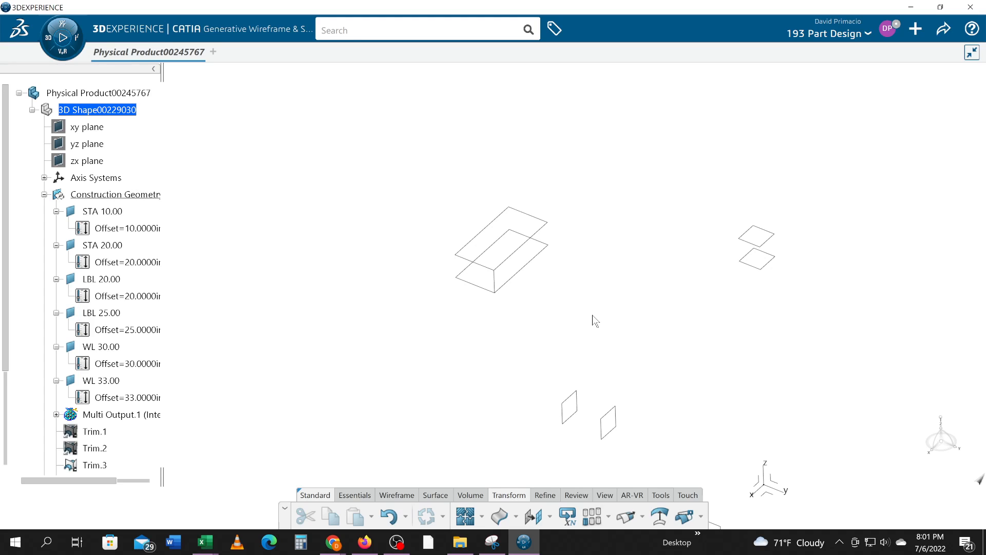
middle_drag(616, 337, 604, 325)
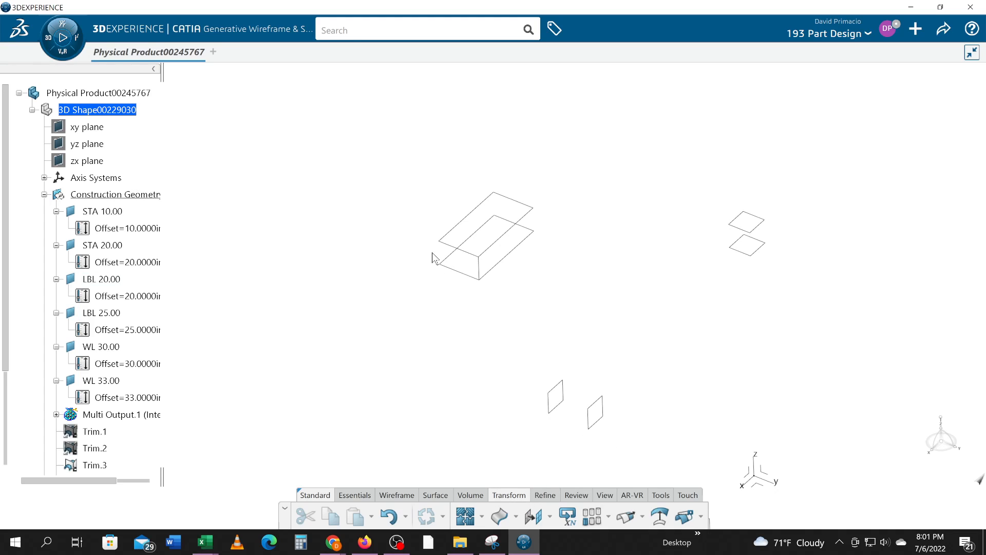
click(550, 406)
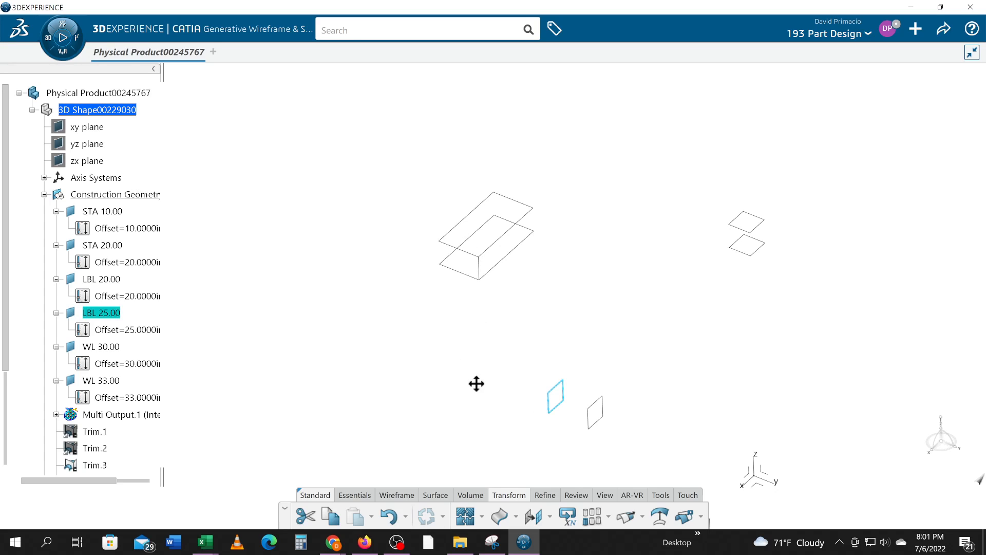
middle_drag(476, 383, 535, 323)
click(534, 394)
middle_drag(540, 389, 524, 359)
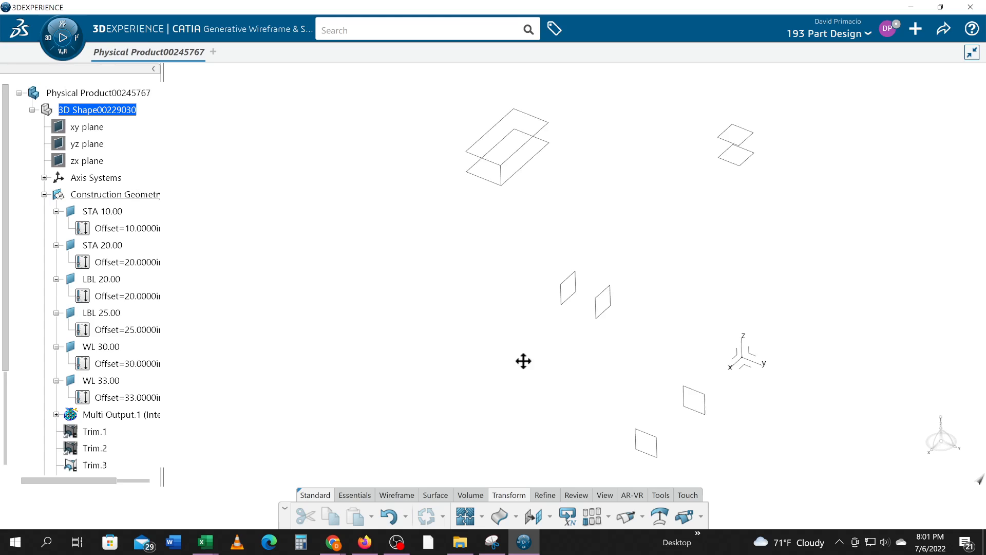
click(402, 494)
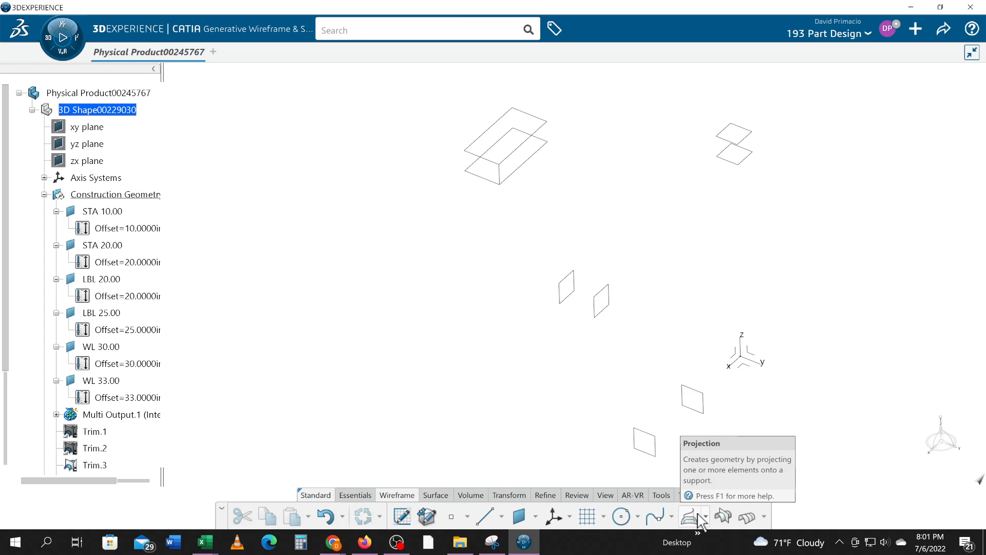
click(724, 517)
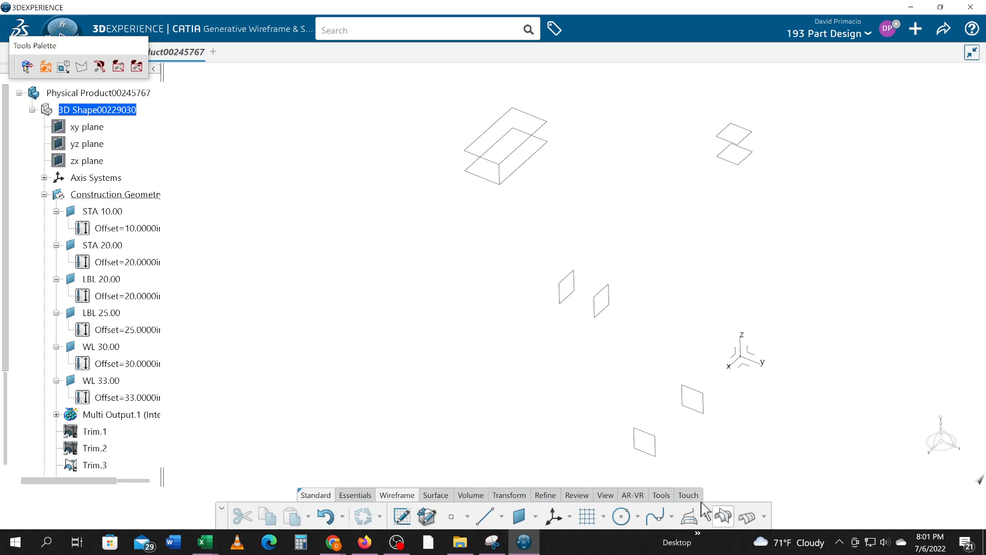
click(662, 449)
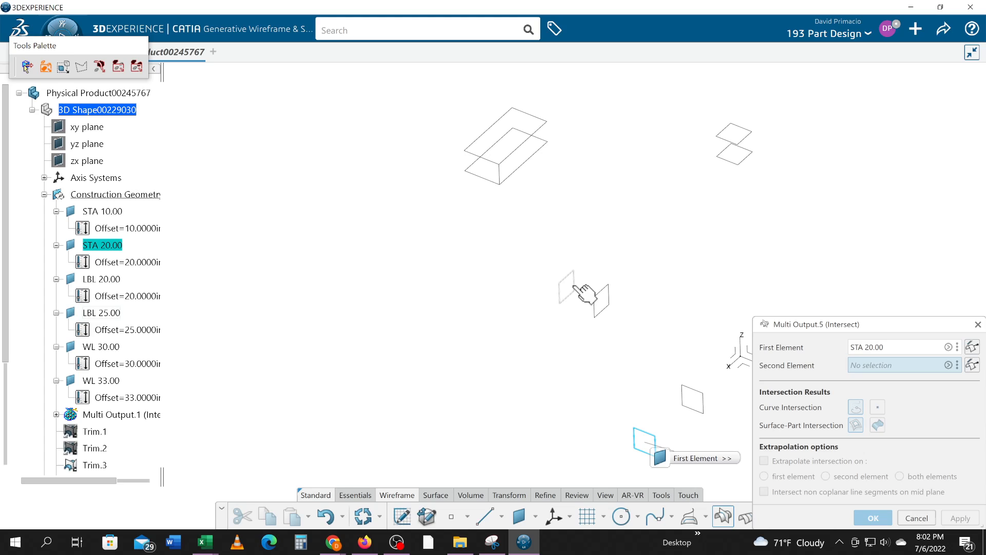
click(577, 288)
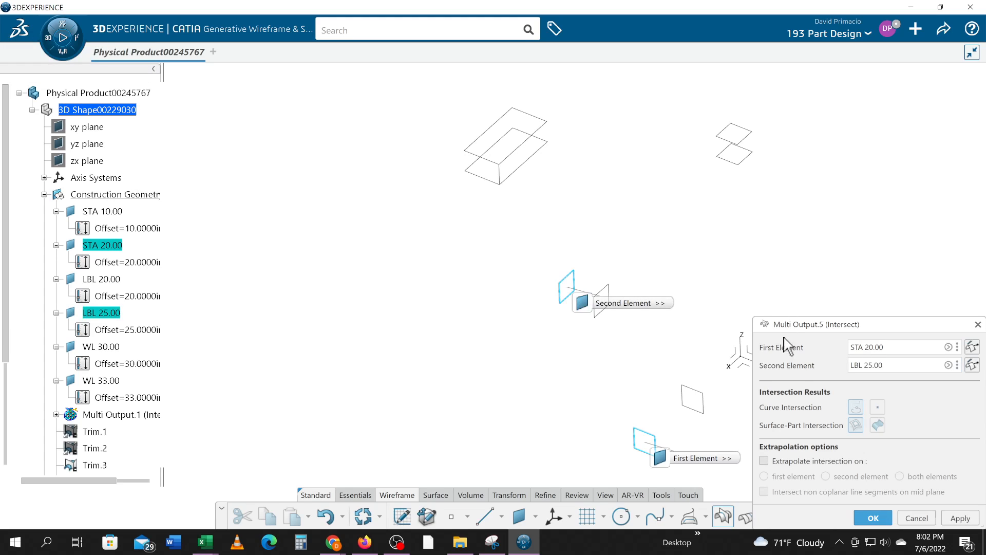
click(868, 517)
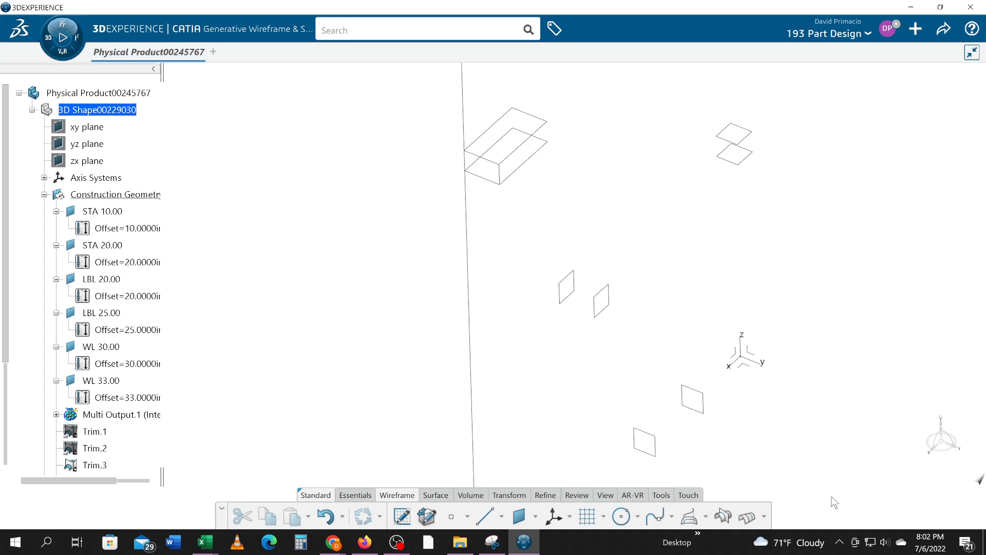
click(509, 494)
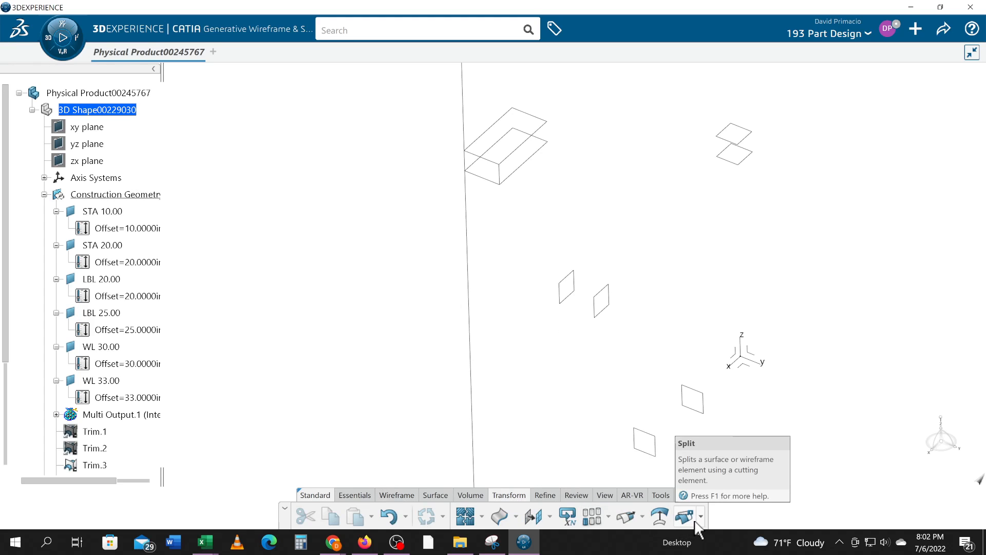
click(701, 517)
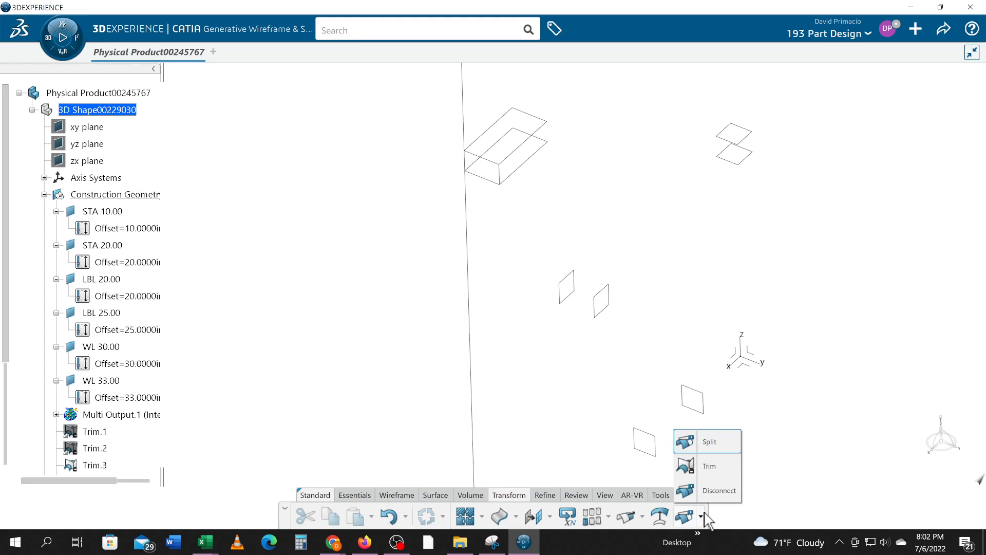
click(711, 446)
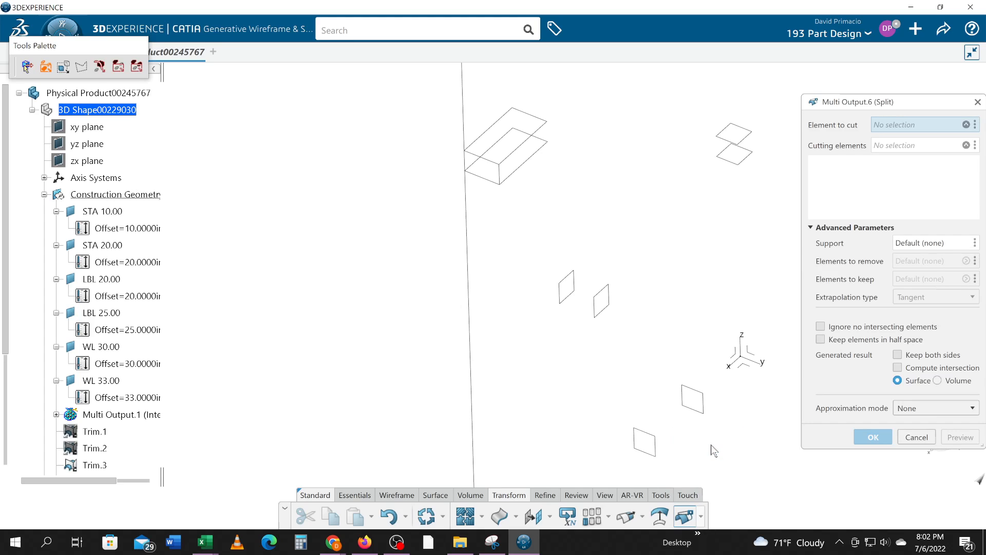
click(469, 267)
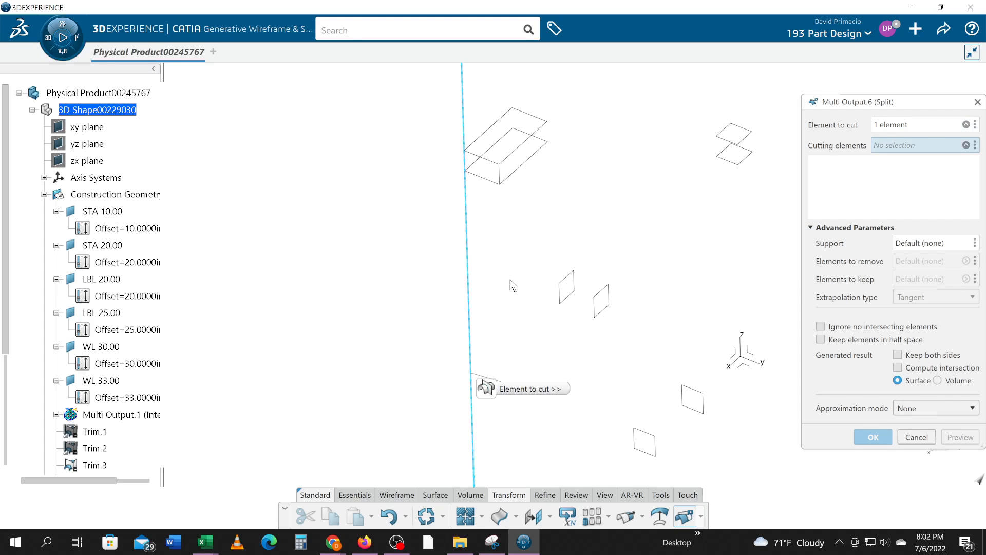
middle_drag(559, 293, 563, 310)
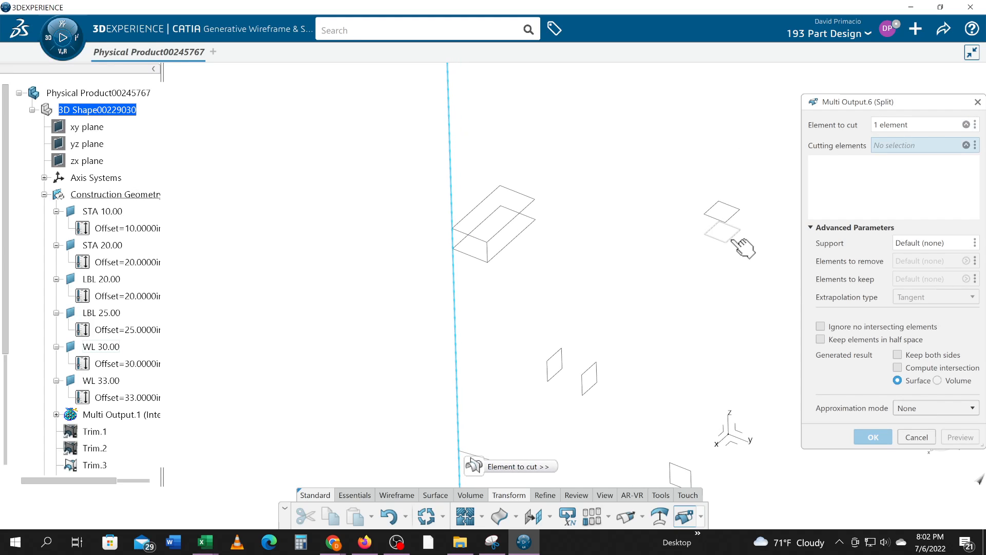
click(732, 217)
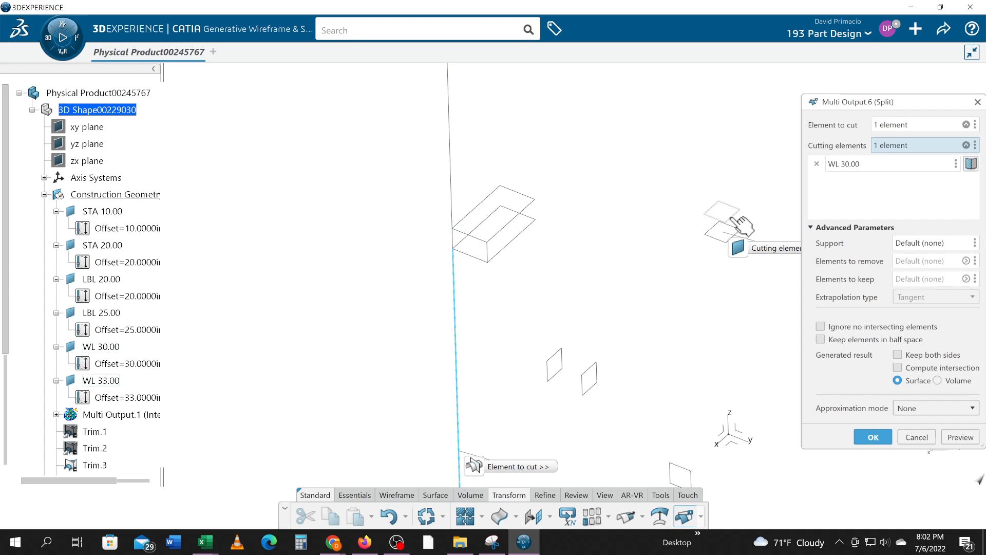
click(735, 220)
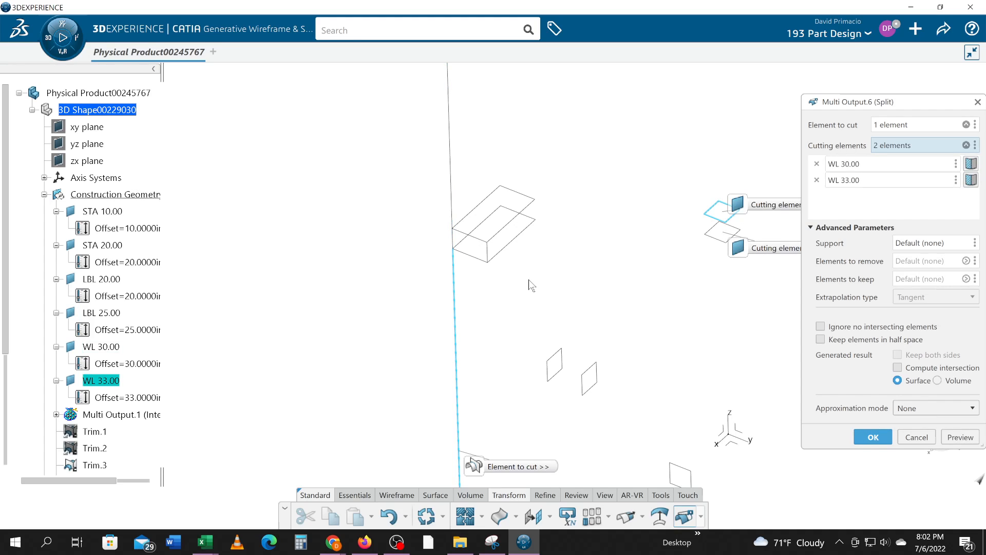
click(916, 438)
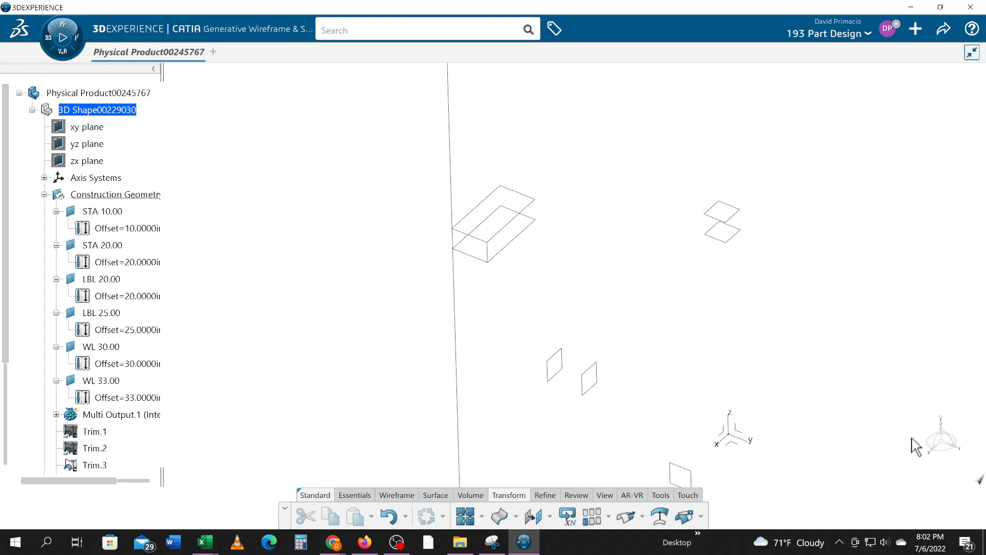
- Split the STA 20.00 / LBL 25.00 intersection line with the WL 33.00 and WL 30.00 planes, keeping the segment between them
click(685, 516)
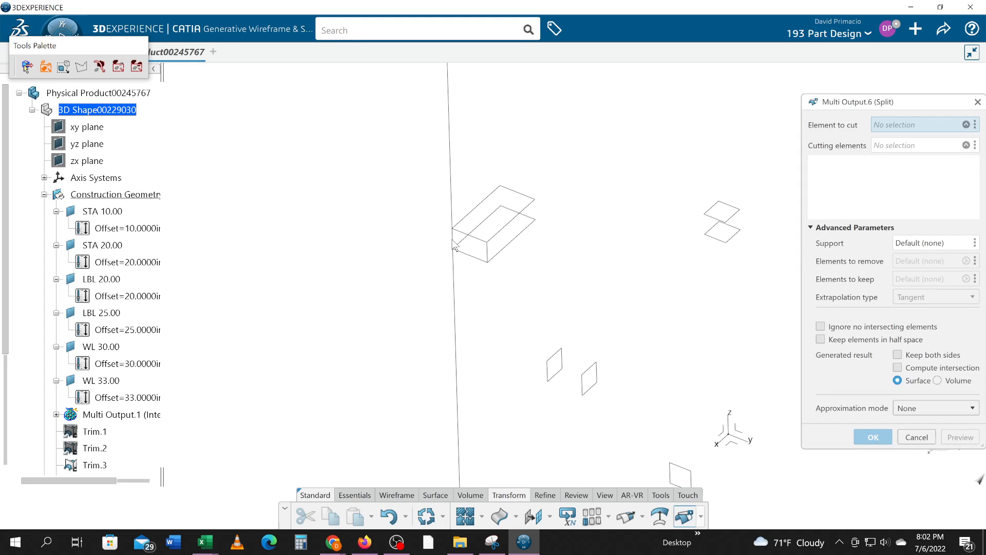
click(454, 247)
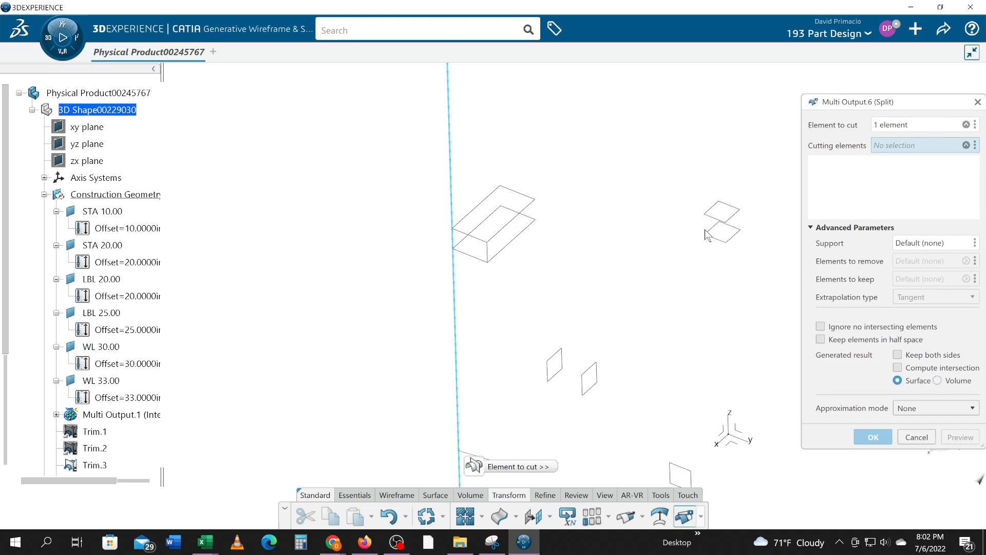
click(722, 226)
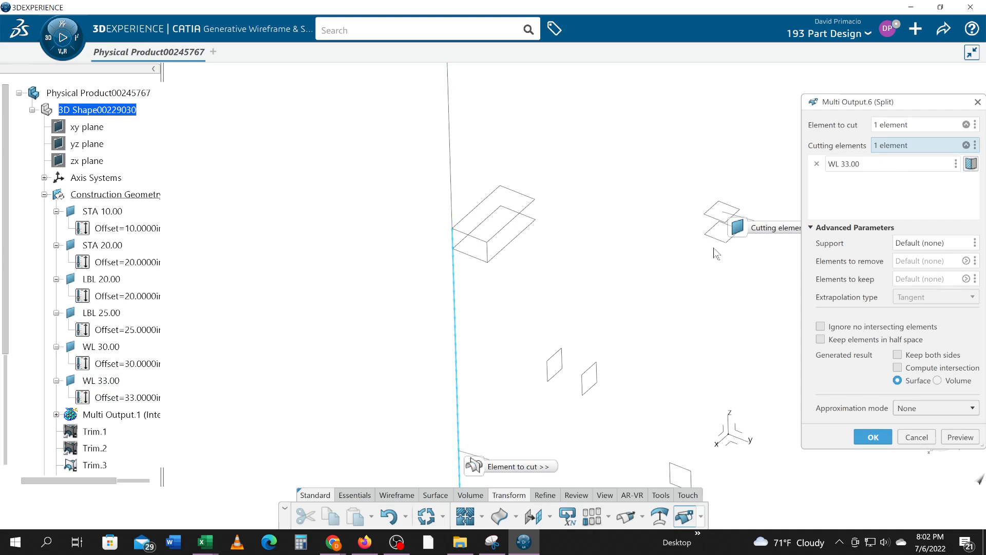
click(721, 243)
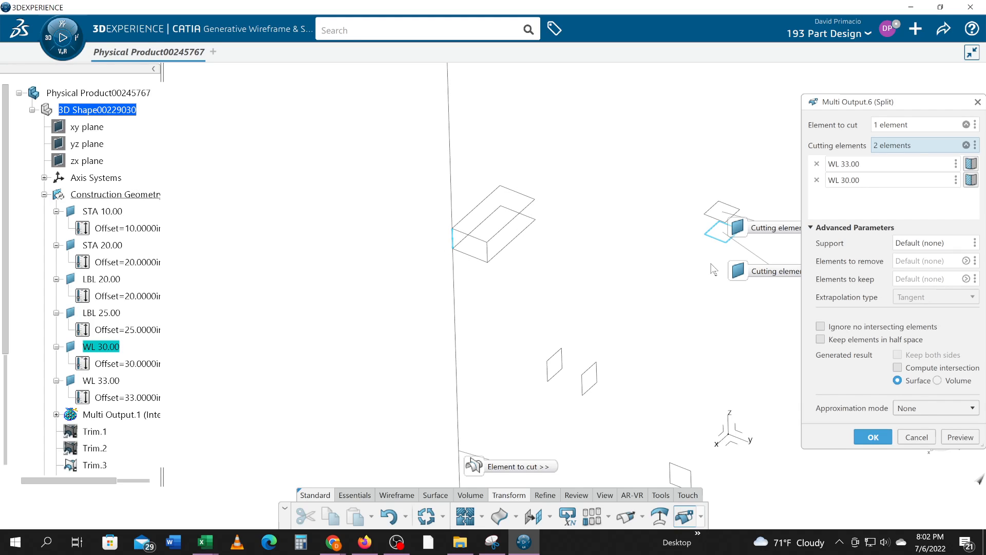
middle_drag(706, 248, 624, 266)
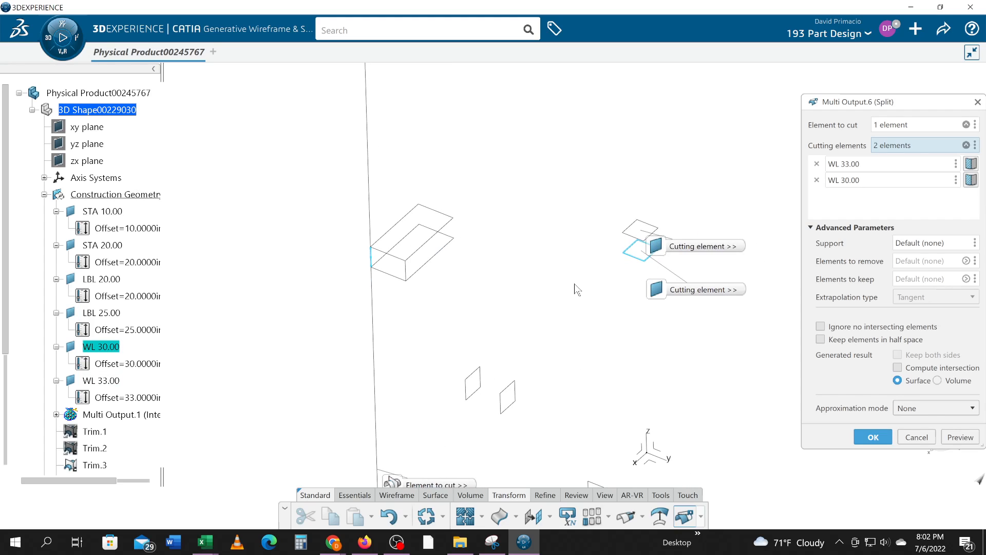
click(874, 437)
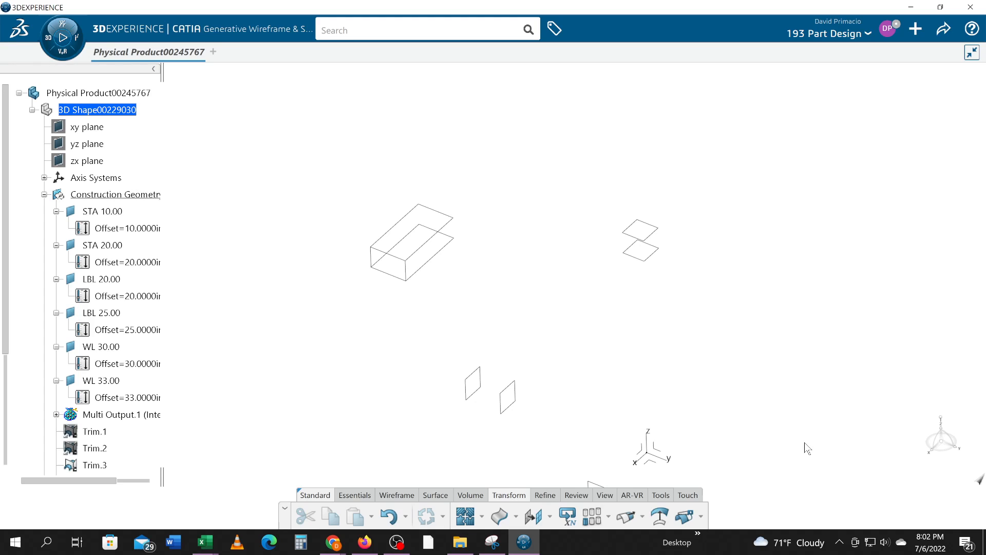
- Undo the splits and intersection lines, back to only the two rectangular profiles and the reference planes
middle_drag(709, 402, 741, 411)
middle_drag(502, 406, 521, 336)
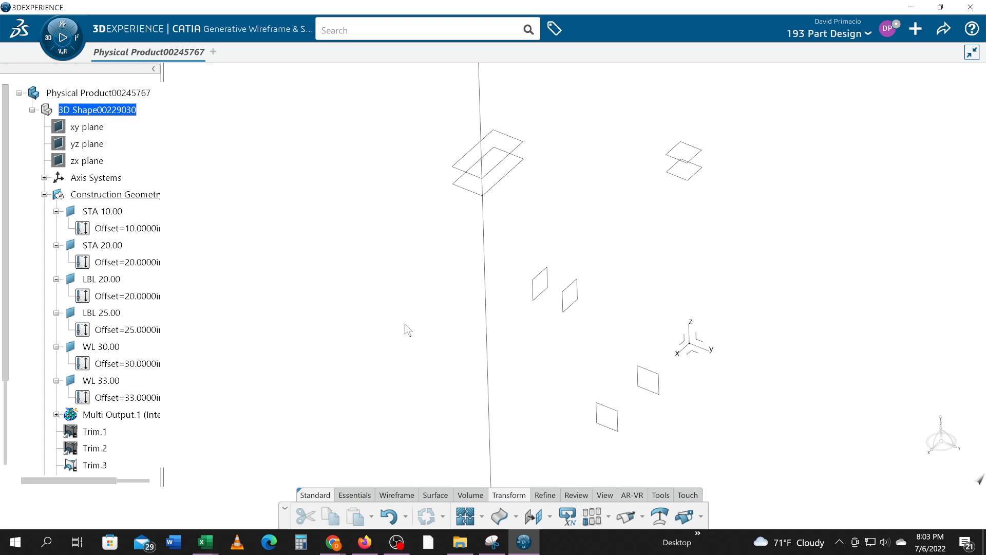
middle_drag(438, 357, 427, 339)
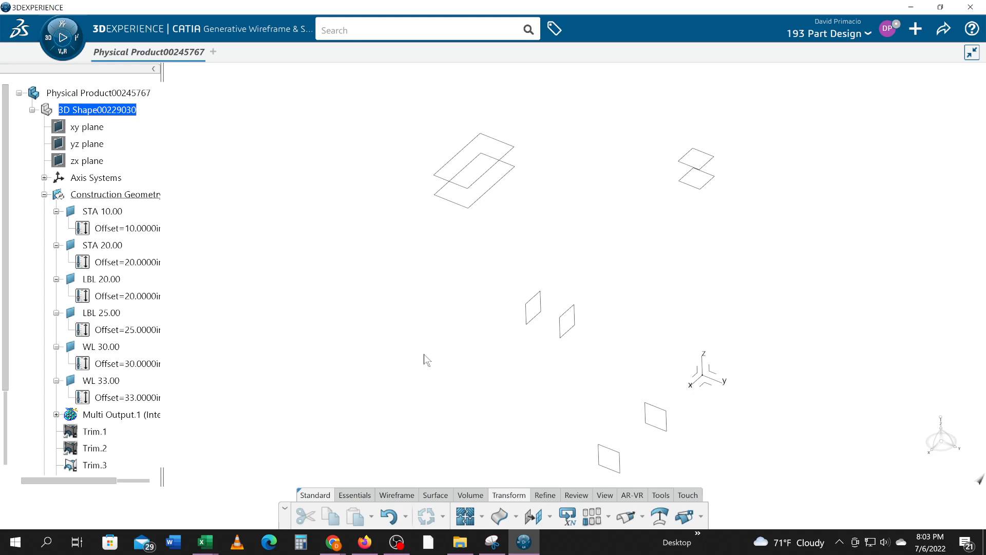
- Intersect the STA 10.00 and STA 20.00 planes with the LBL 20.00 and LBL 25.00 planes in a single operation
click(388, 494)
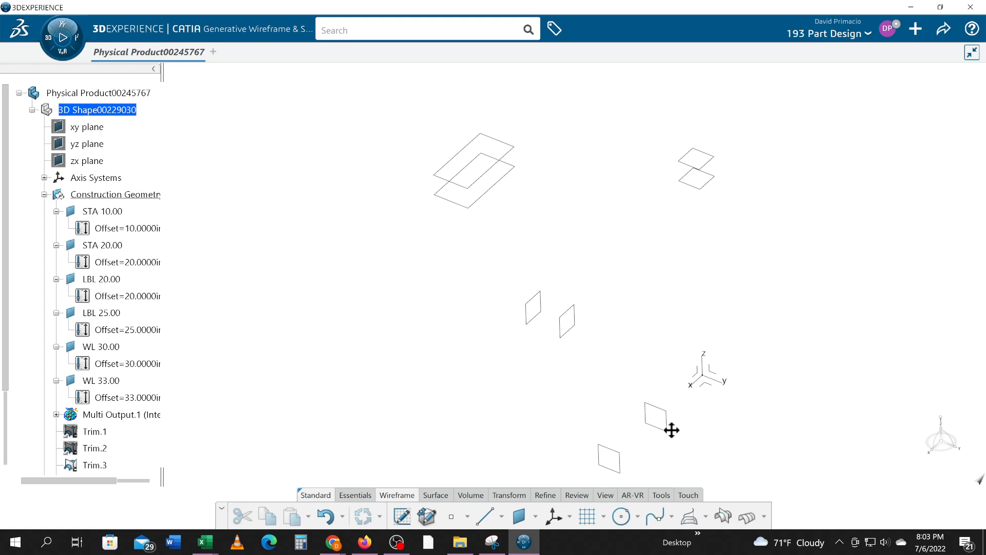
middle_drag(671, 429, 686, 381)
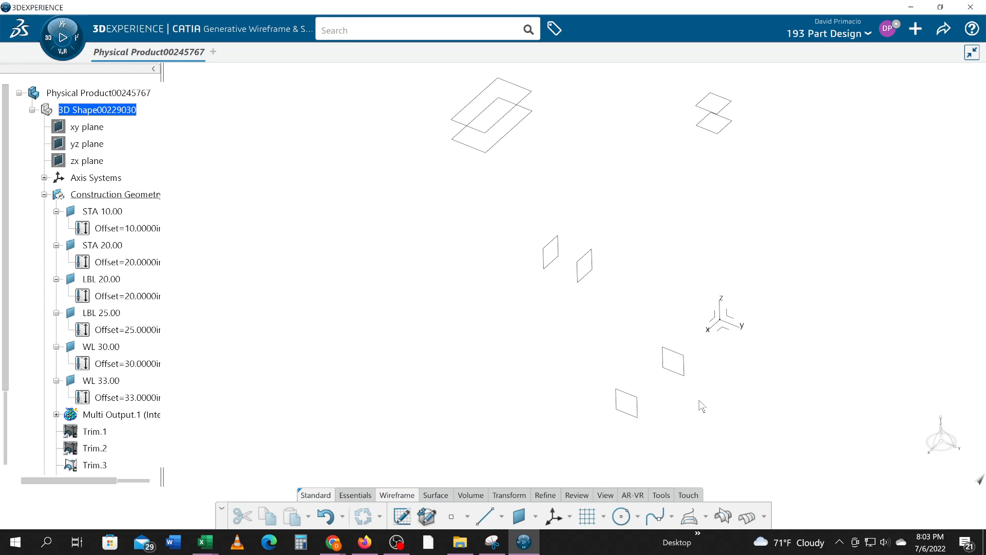
click(722, 516)
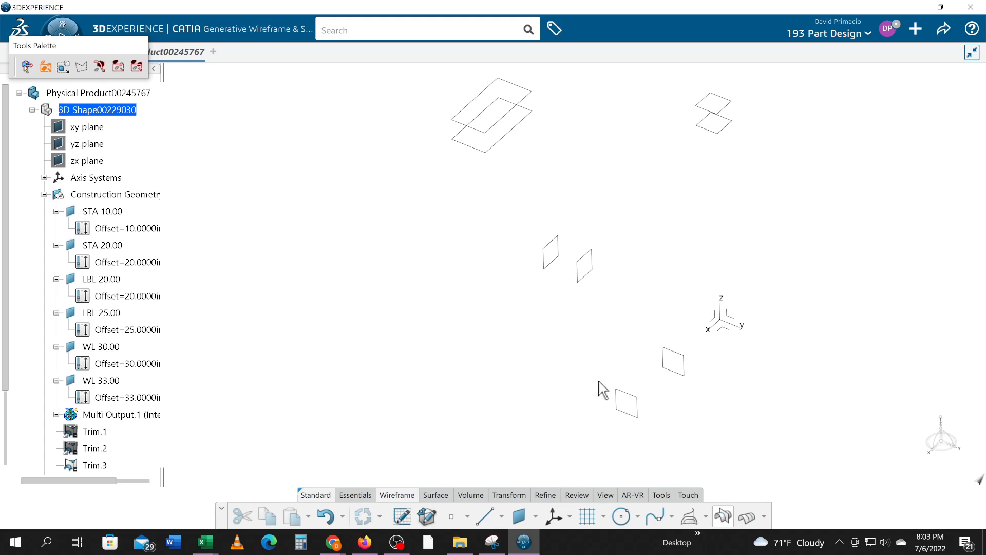
drag(494, 211, 751, 443)
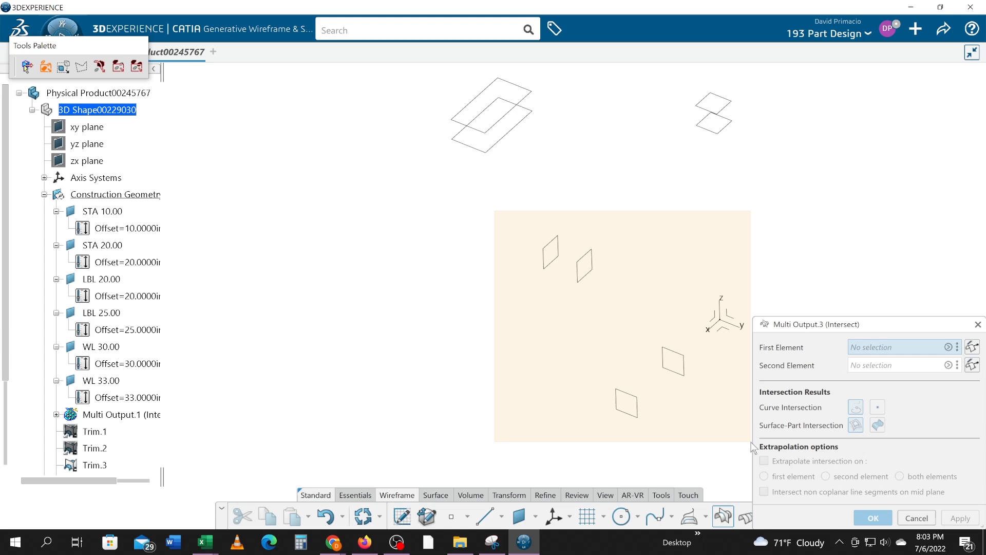
drag(751, 445, 729, 451)
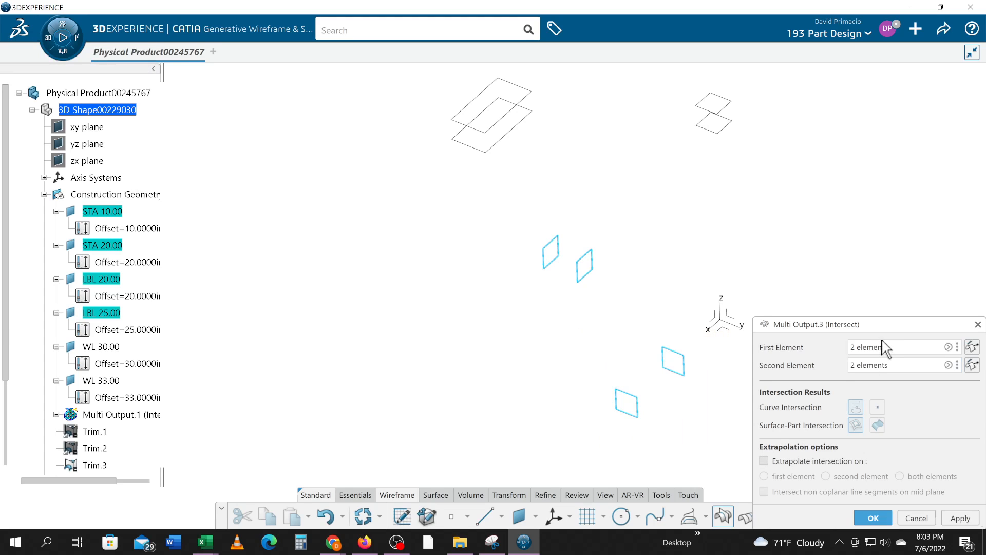
click(864, 519)
- Split the STA 20.00 / LBL 25.00 intersection line with the rectangles Trim.3 and Trim.6, keeping only the segment between them
mouse_move(570, 337)
middle_down()
mouse_move(570, 376)
mouse_move(573, 344)
middle_up()
middle_drag(589, 233, 534, 348)
click(510, 495)
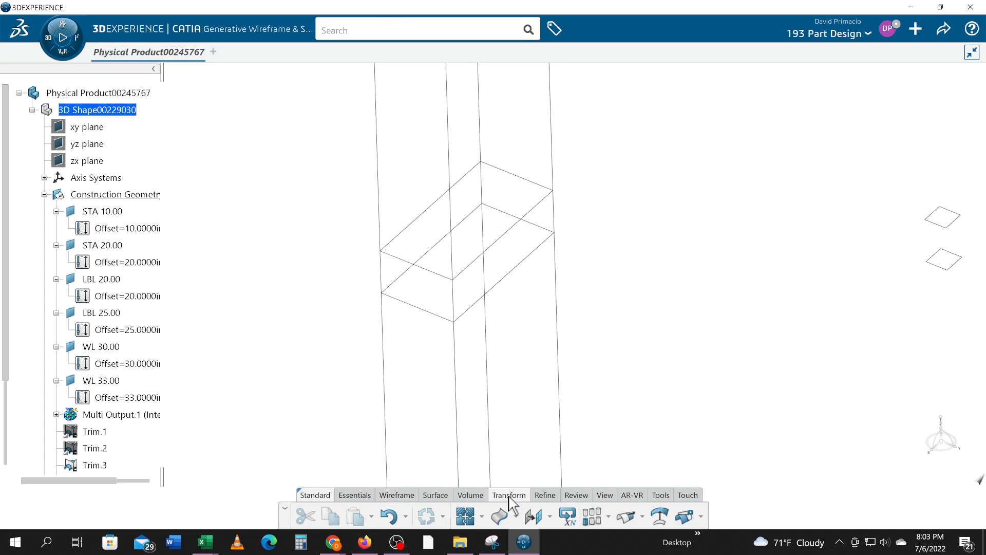
click(687, 518)
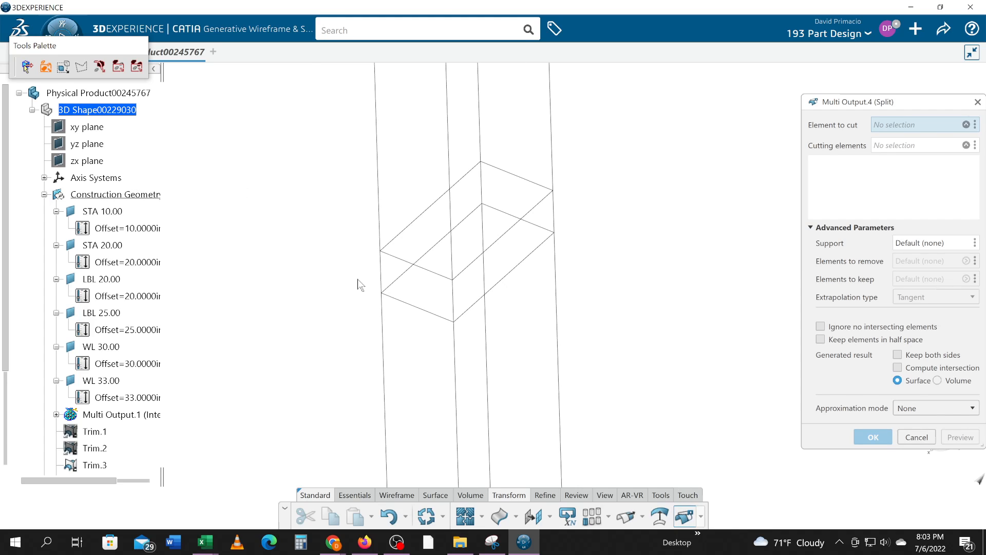
click(390, 283)
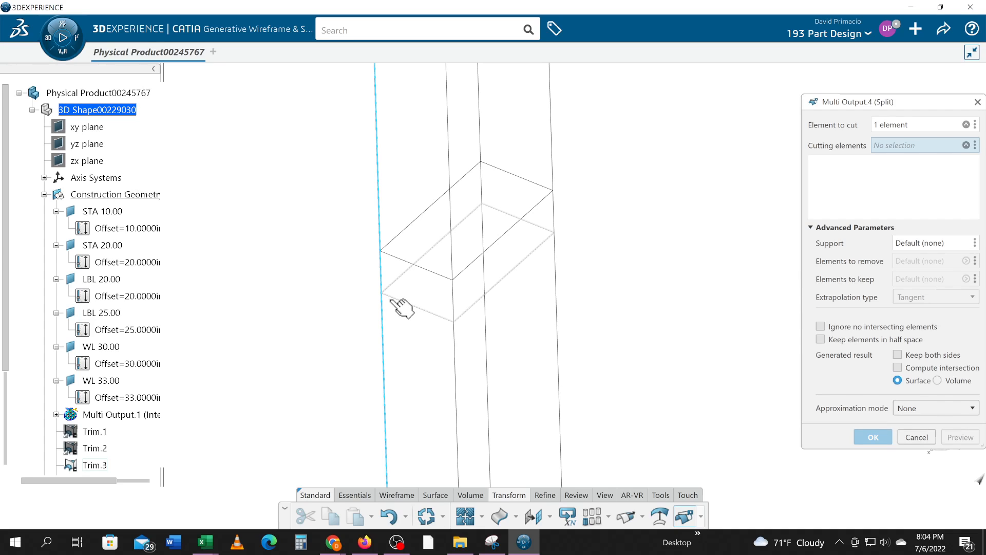
click(434, 315)
click(432, 271)
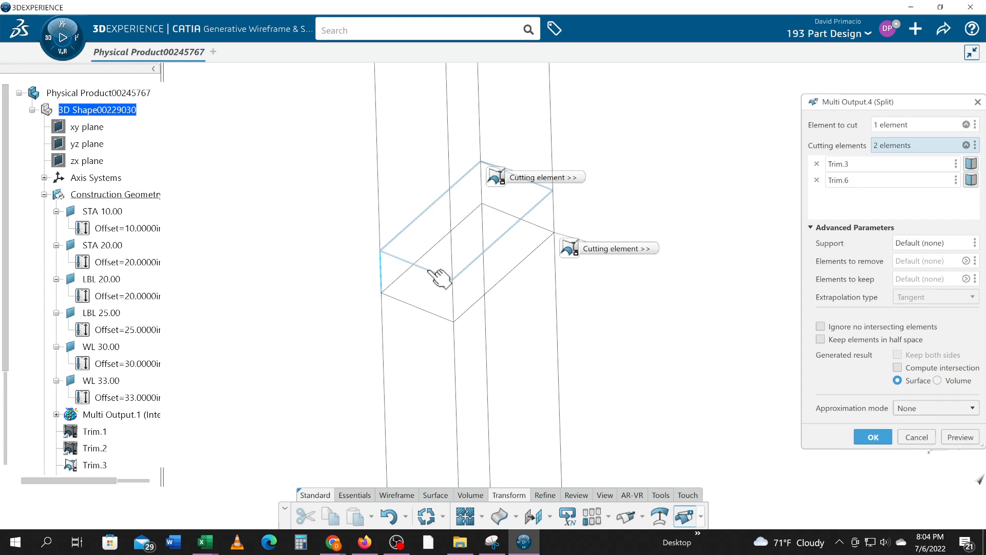
click(873, 437)
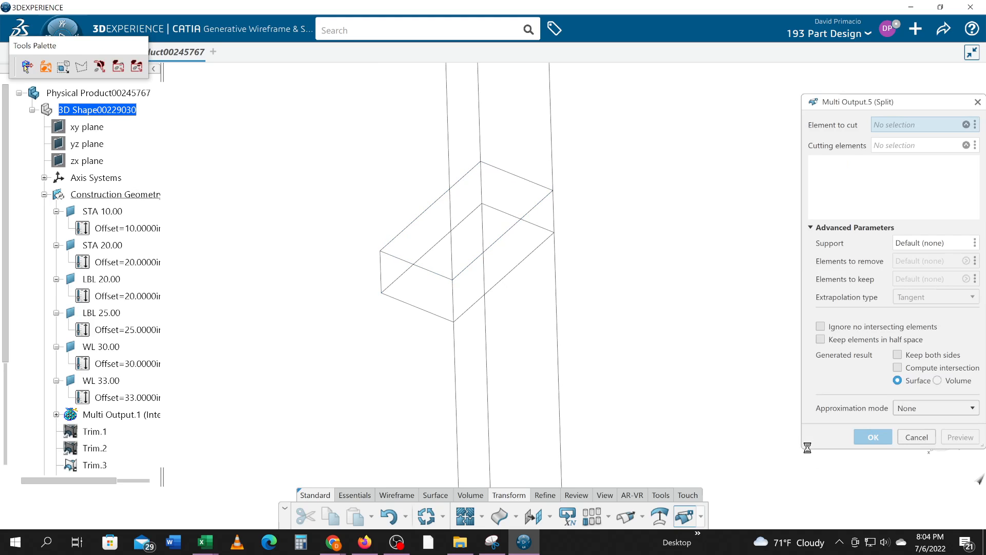
- Split the STA 20.00 / LBL 20.00 intersection line with the WL 30.00 and WL 33.00 planes, keeping only the segment between them
middle_drag(669, 388, 703, 383)
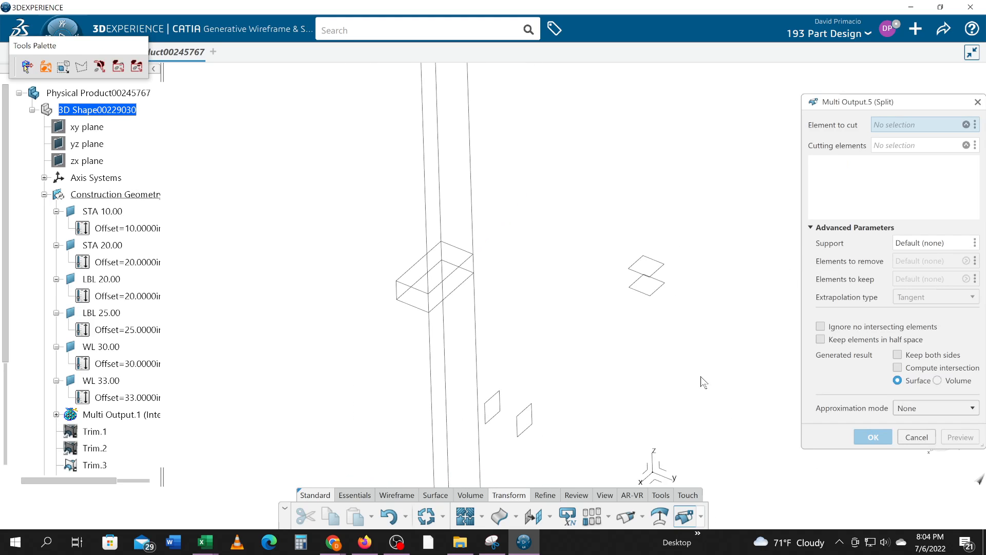
click(431, 309)
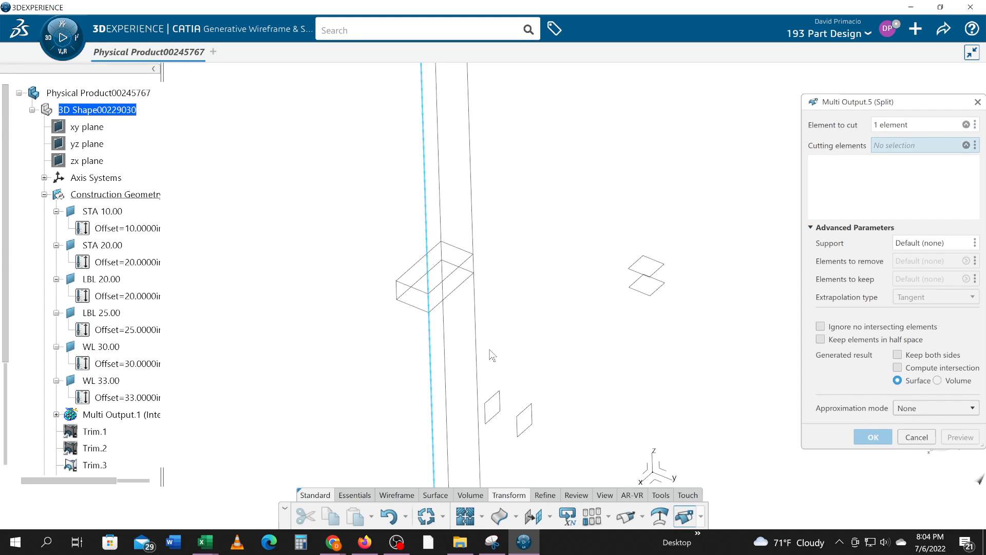
click(662, 289)
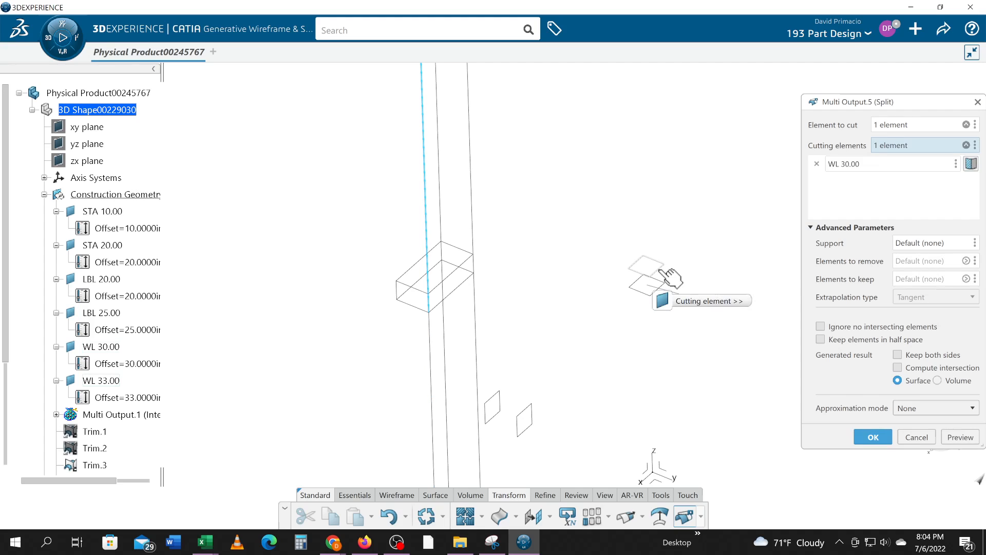
click(871, 436)
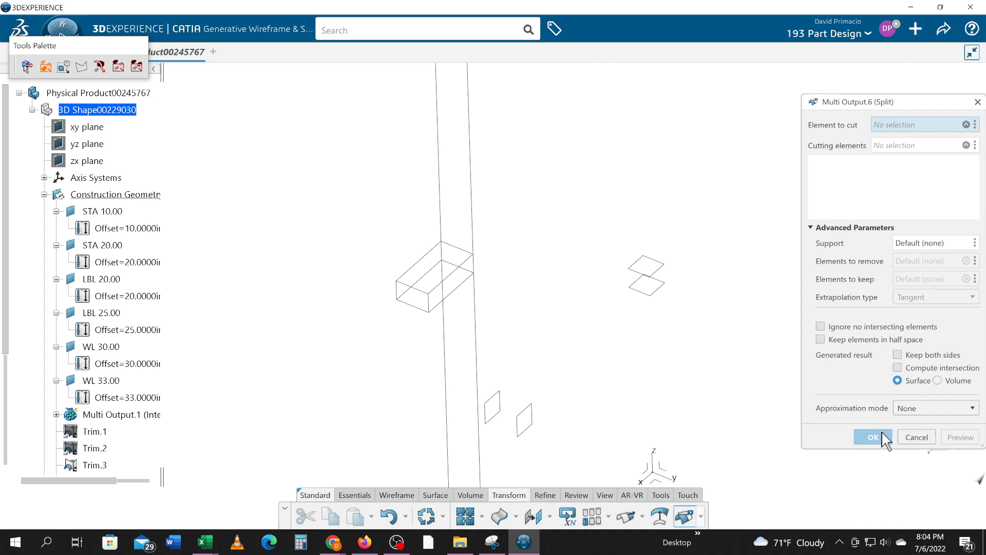
- Cancel the additional split and undo the last two line splits
click(913, 434)
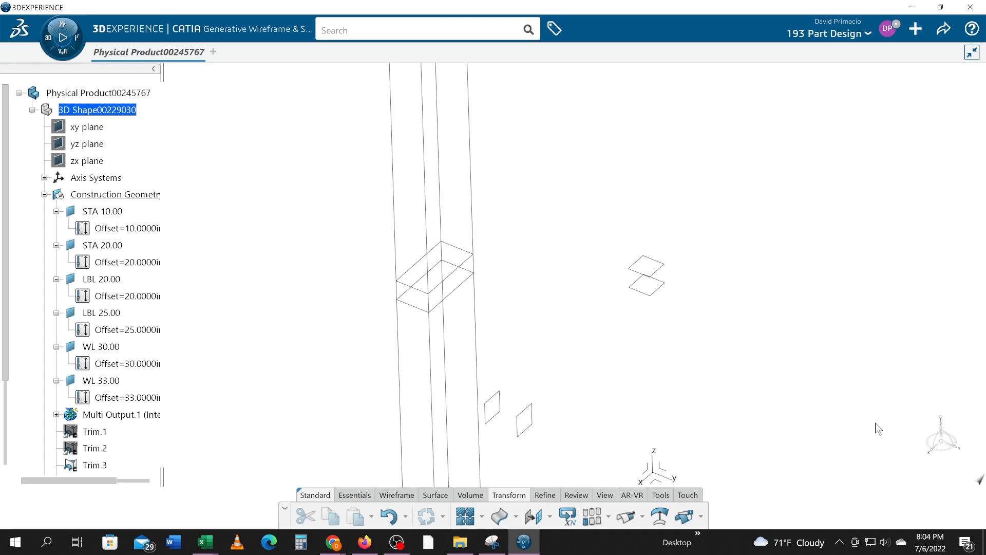
mouse_move(744, 374)
middle_down()
mouse_move(740, 382)
mouse_move(740, 362)
middle_up()
middle_drag(507, 380, 577, 311)
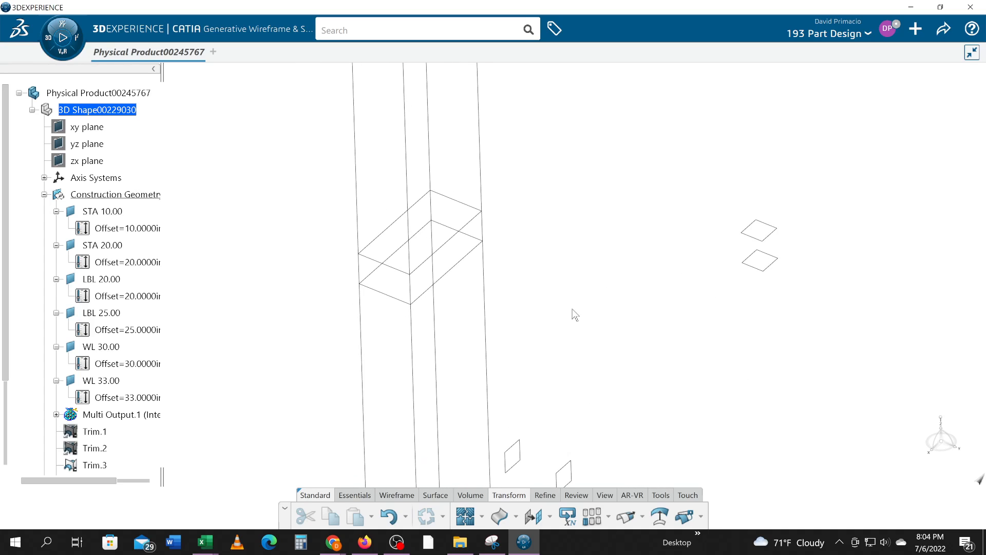
click(684, 515)
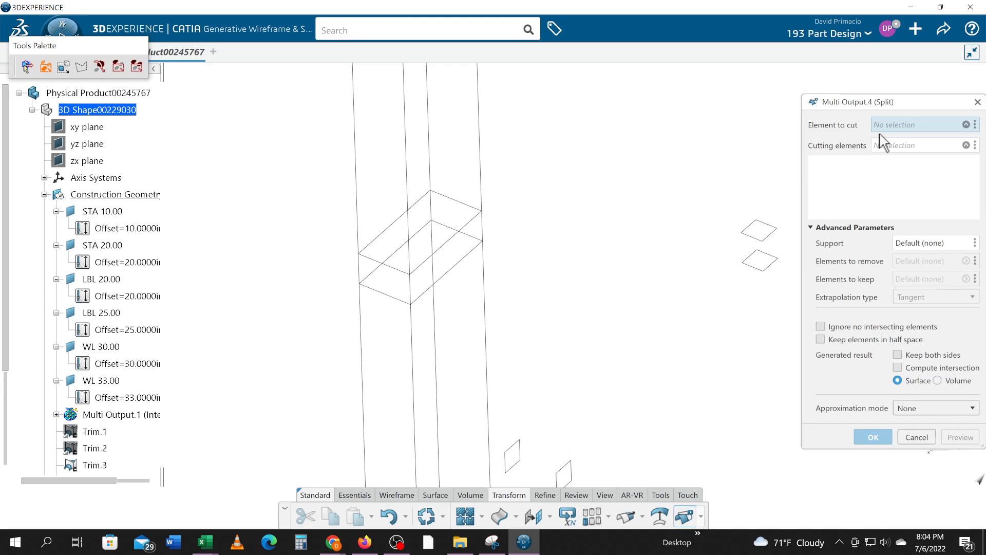
click(975, 127)
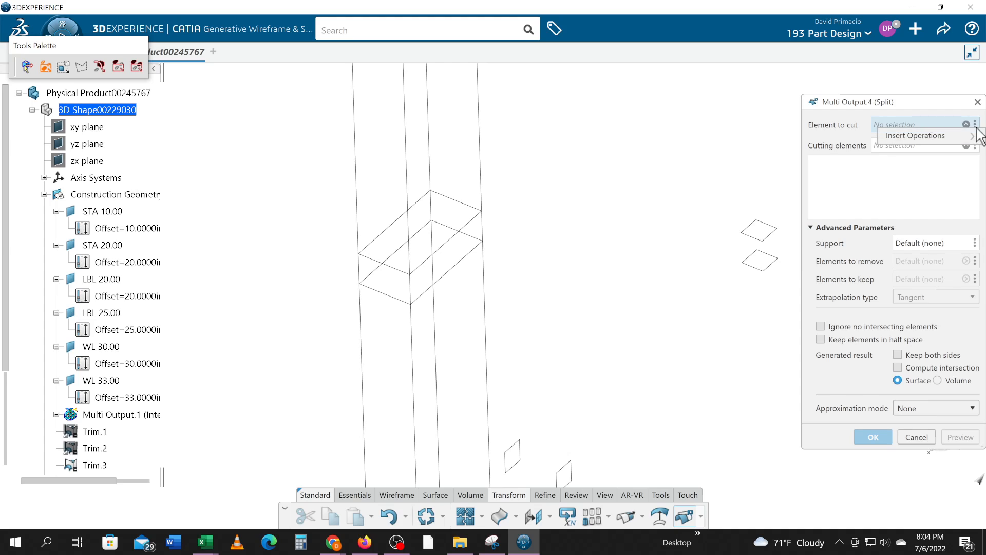
mouse_move(976, 135)
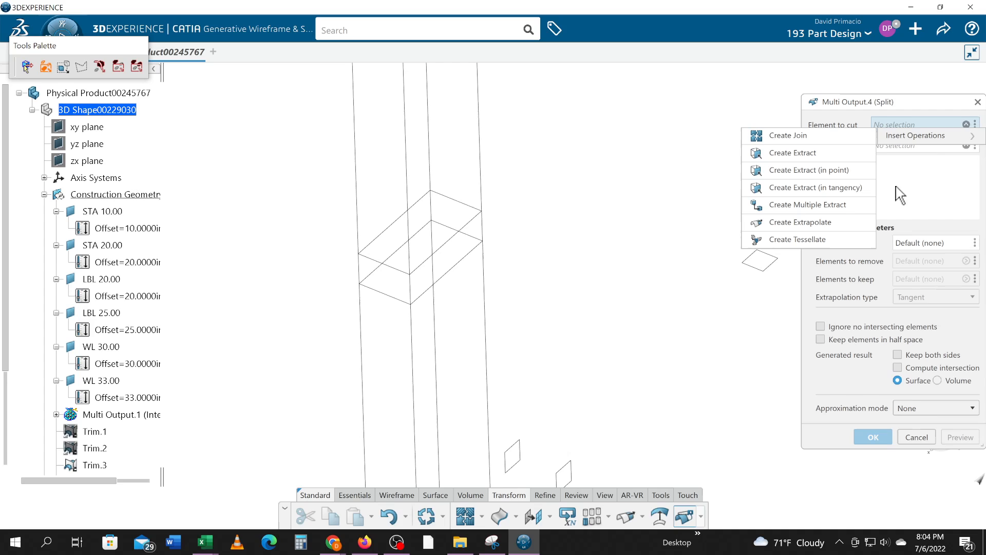
click(641, 284)
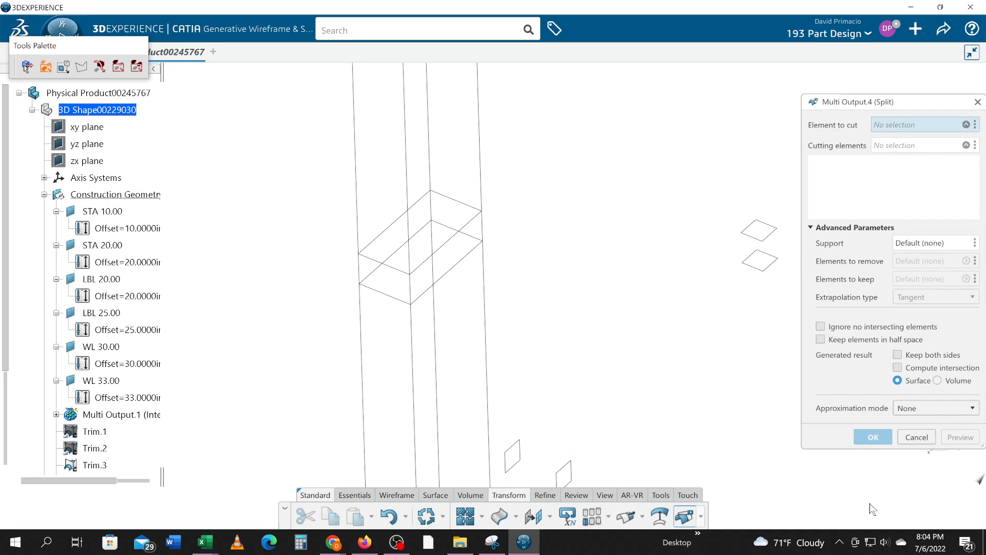
click(917, 437)
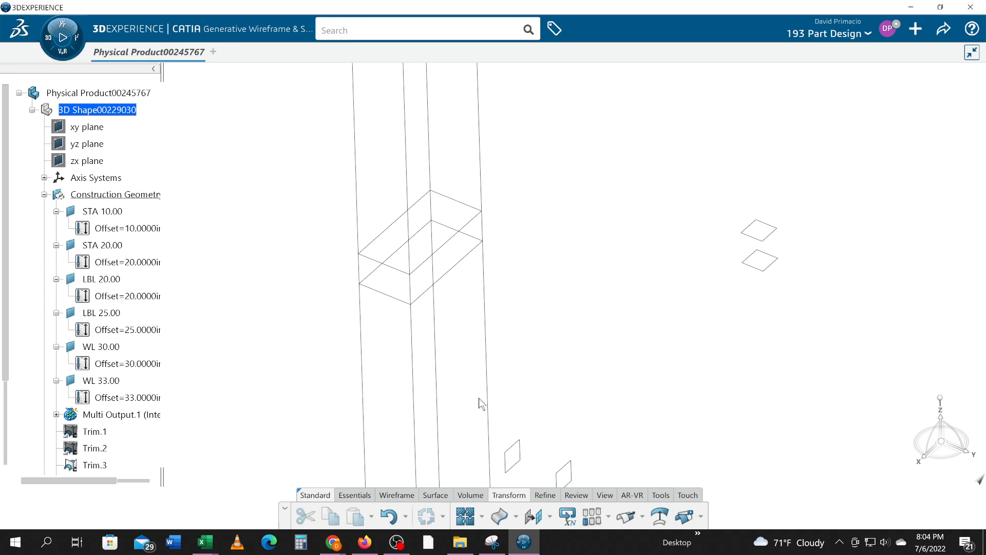
- Split all four vertical intersection lines together with the WL 33.00 and WL 30.00 planes, keeping only the segments between the rectangles
click(383, 277)
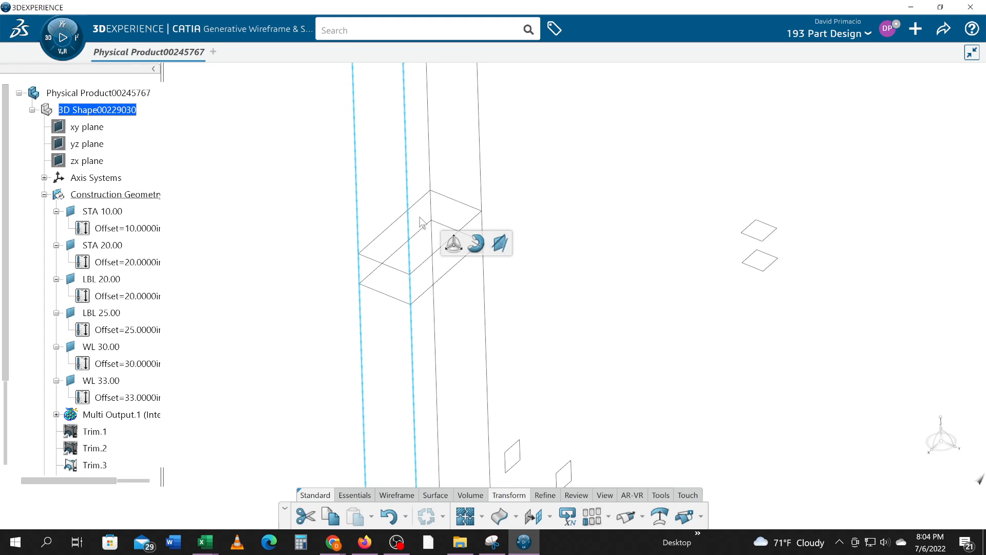
ctrl+click(432, 216)
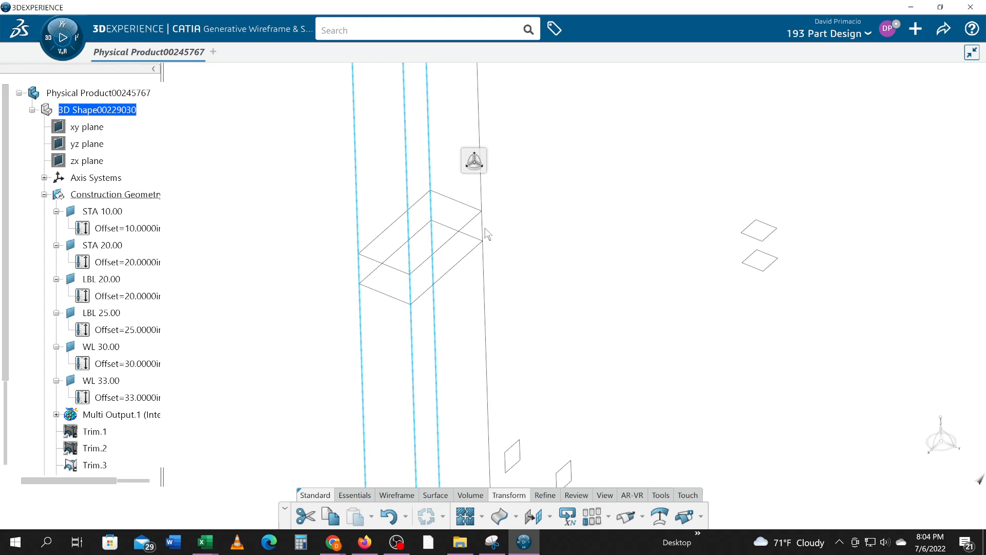
ctrl+click(483, 234)
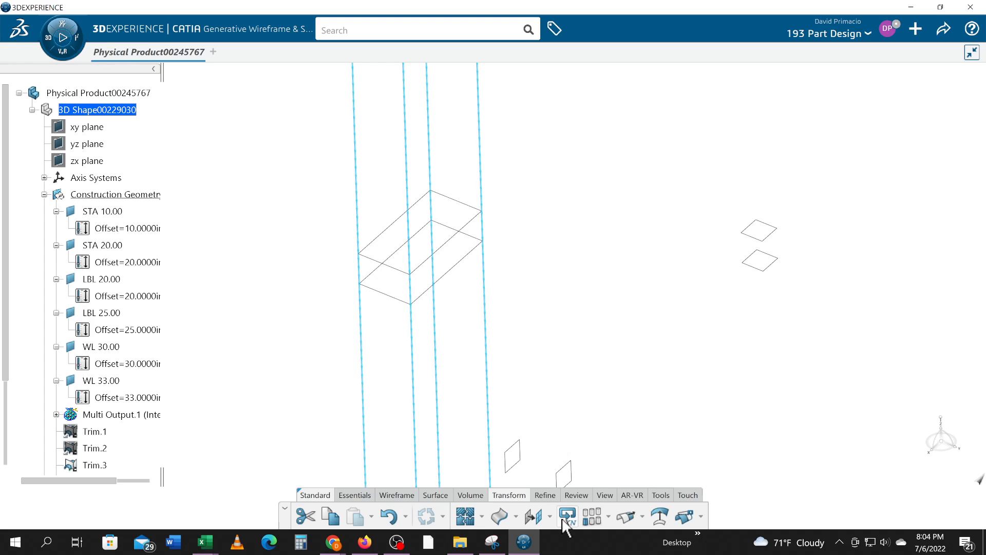
click(683, 516)
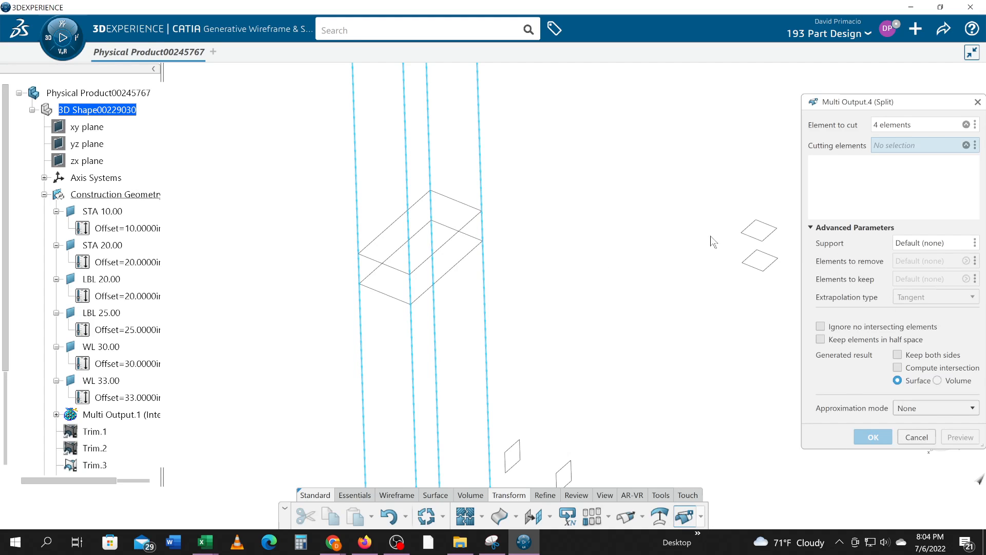
click(760, 237)
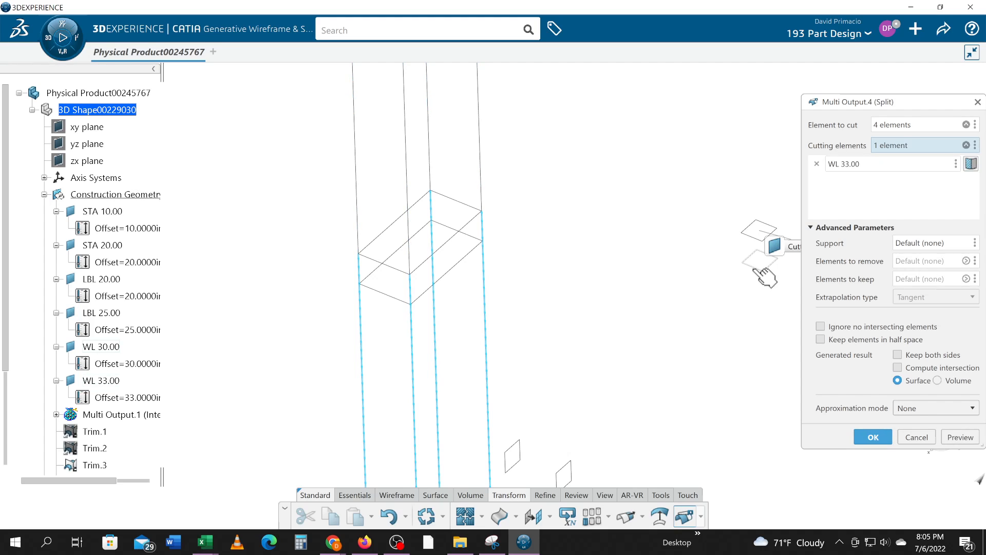
click(757, 269)
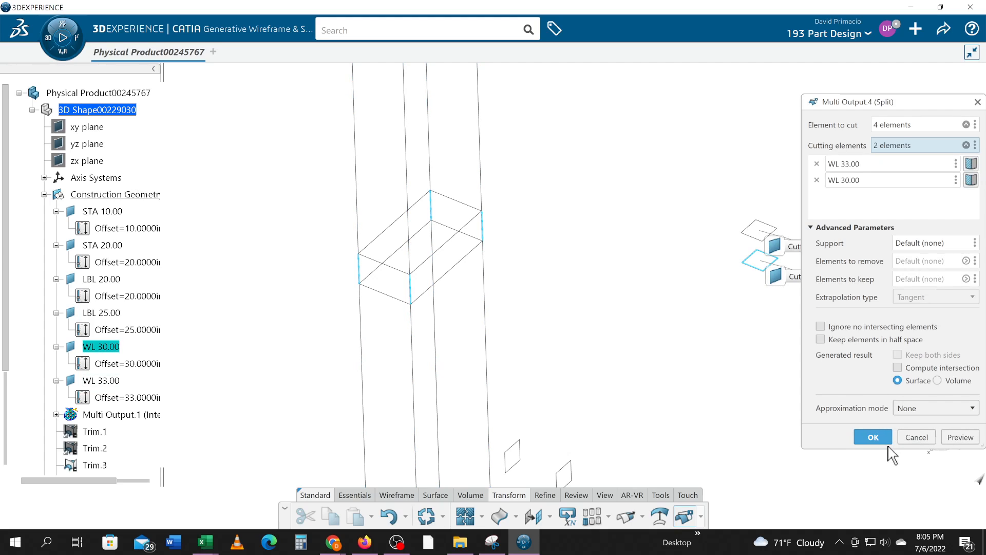
click(872, 439)
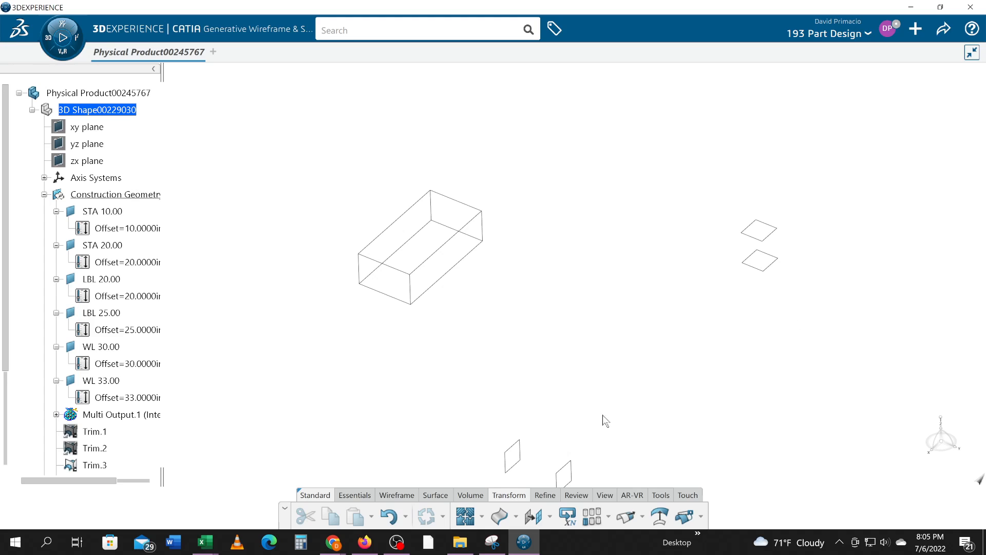
mouse_move(603, 415)
middle_down()
mouse_move(583, 385)
mouse_move(584, 405)
mouse_move(571, 407)
middle_up()
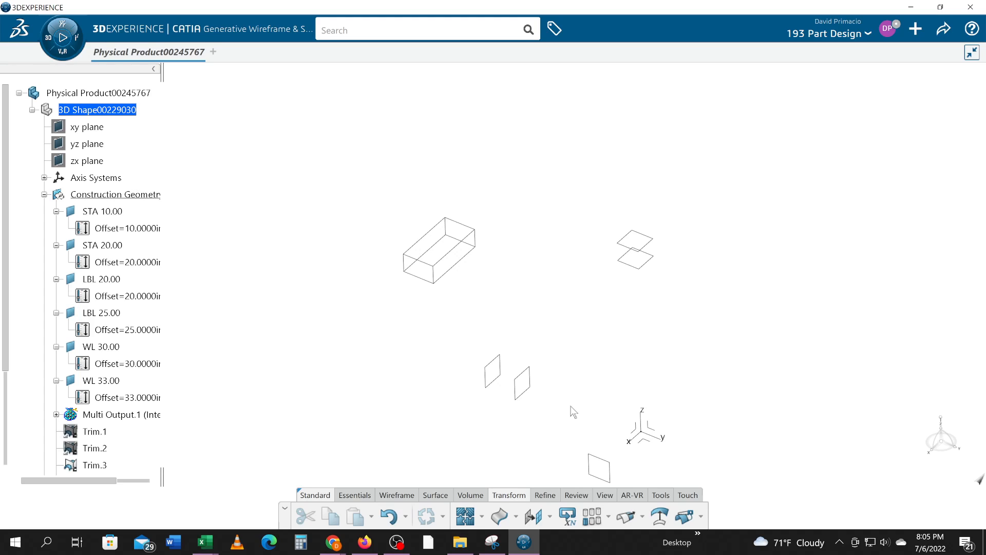
middle_drag(440, 433, 568, 396)
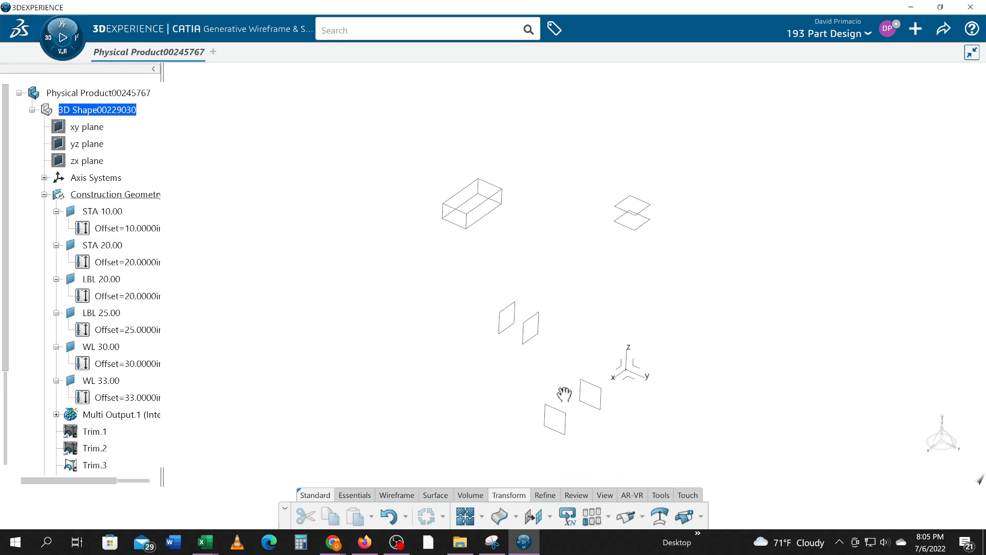
middle_drag(719, 414, 716, 346)
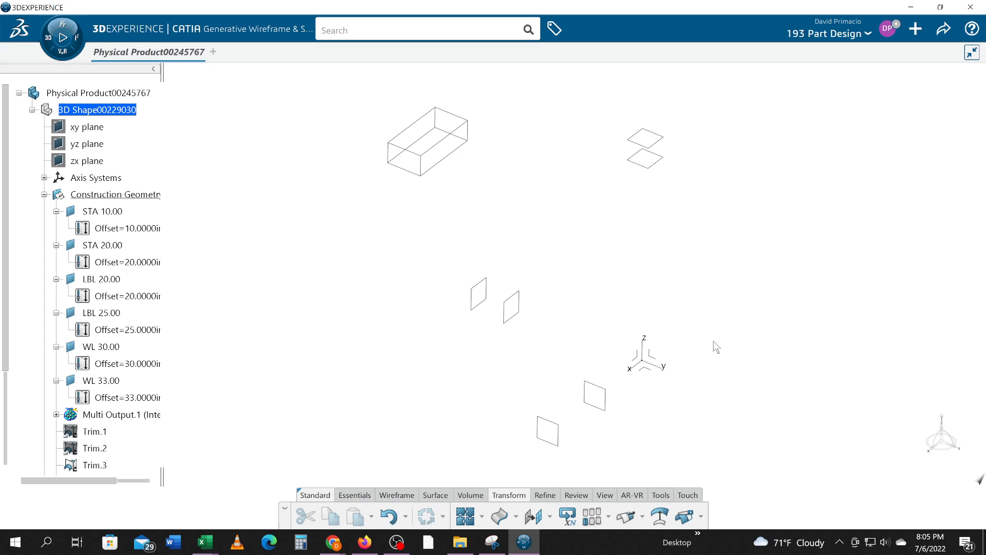
key(alt+Tab)
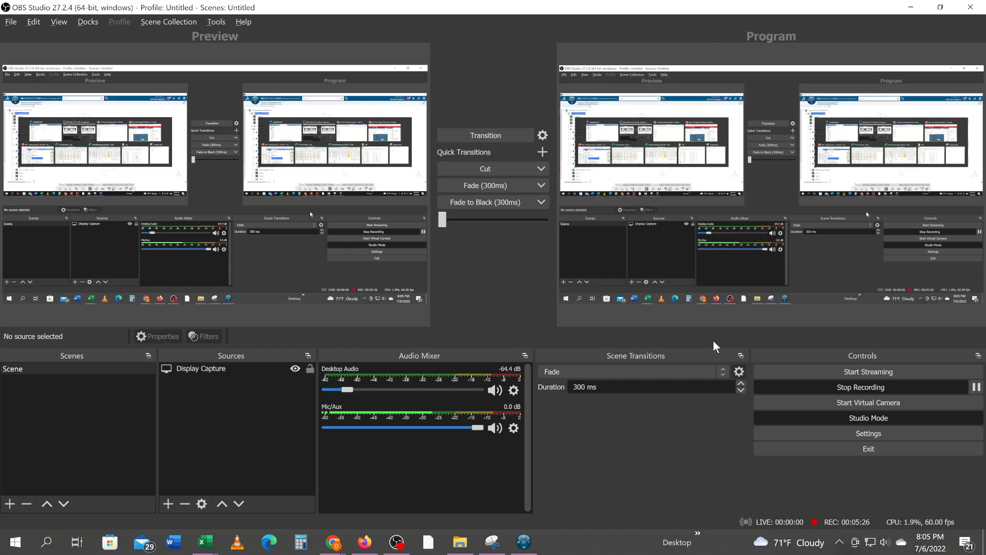